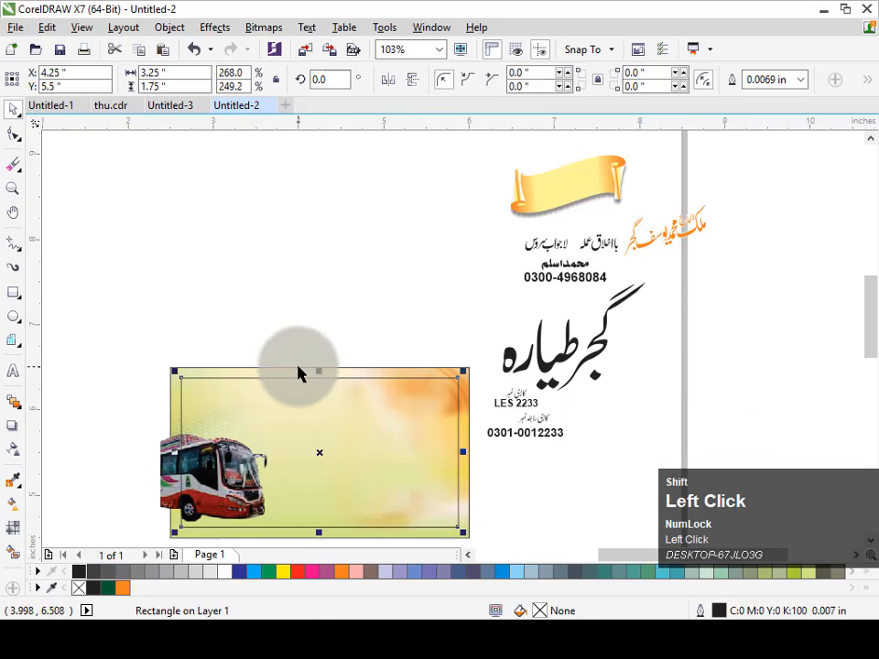
Step: Send the inner frame and the card background rectangle to the back of the layer
{"action": "left_click", "coordinate": [301, 367], "text": "shift"}
{"action": "key", "text": "shift+Page_Down"}
{"action": "left_click", "coordinate": [275, 351]}
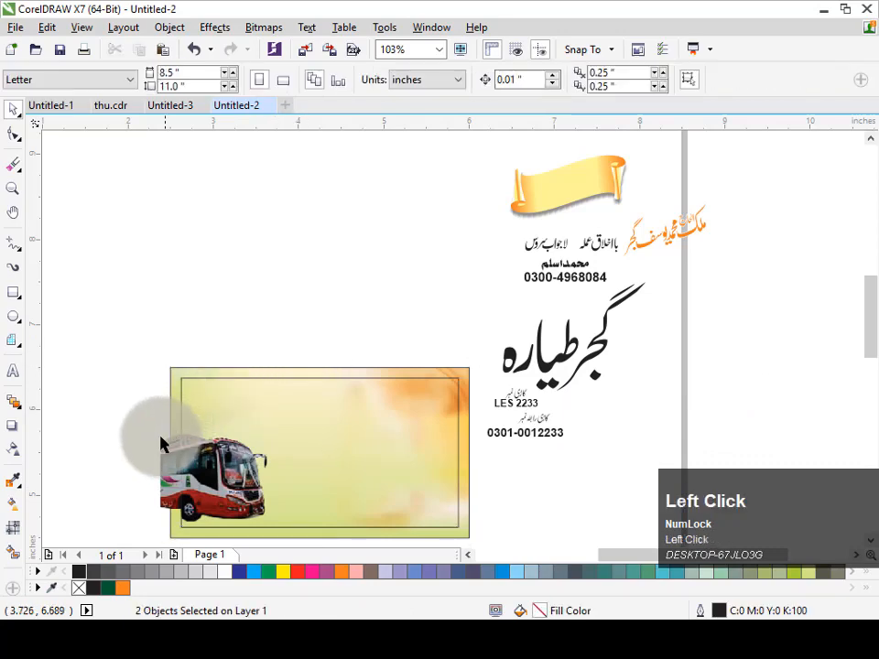
Step: Align the bus picture with the card's left edge and shift it slightly down in the lower corner
{"action": "key", "text": "F2"}
{"action": "left_click_drag", "start_coordinate": [131, 400], "coordinate": [551, 521]}
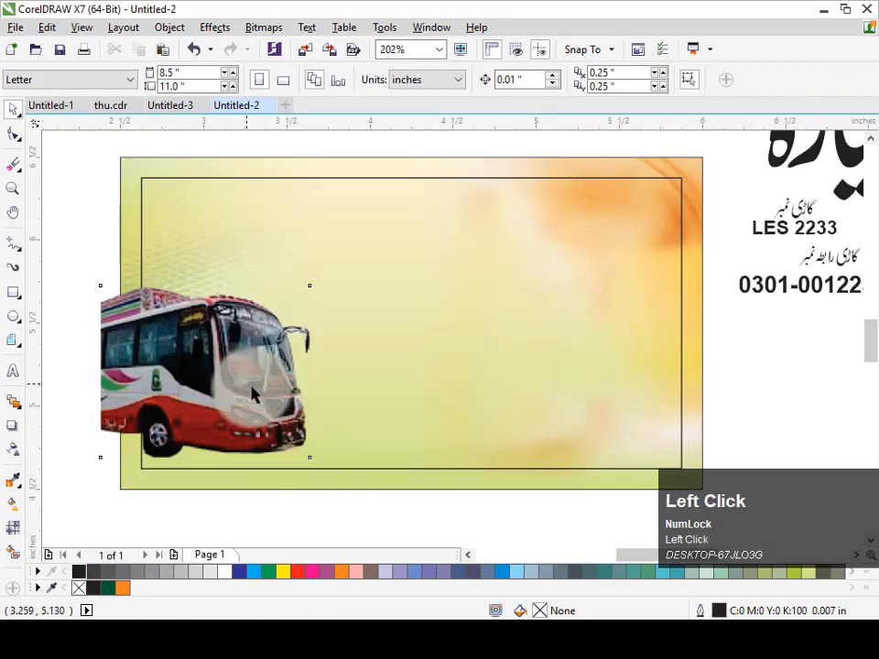
{"action": "left_click_drag", "start_coordinate": [253, 393], "coordinate": [254, 391]}
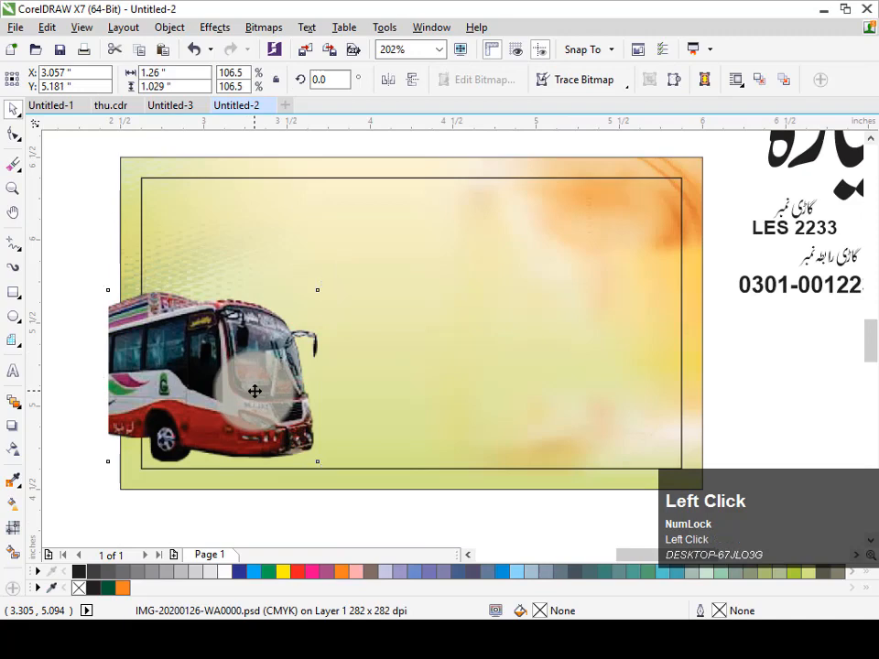
{"action": "left_click", "coordinate": [188, 157], "text": "shift"}
{"action": "key", "text": "l"}
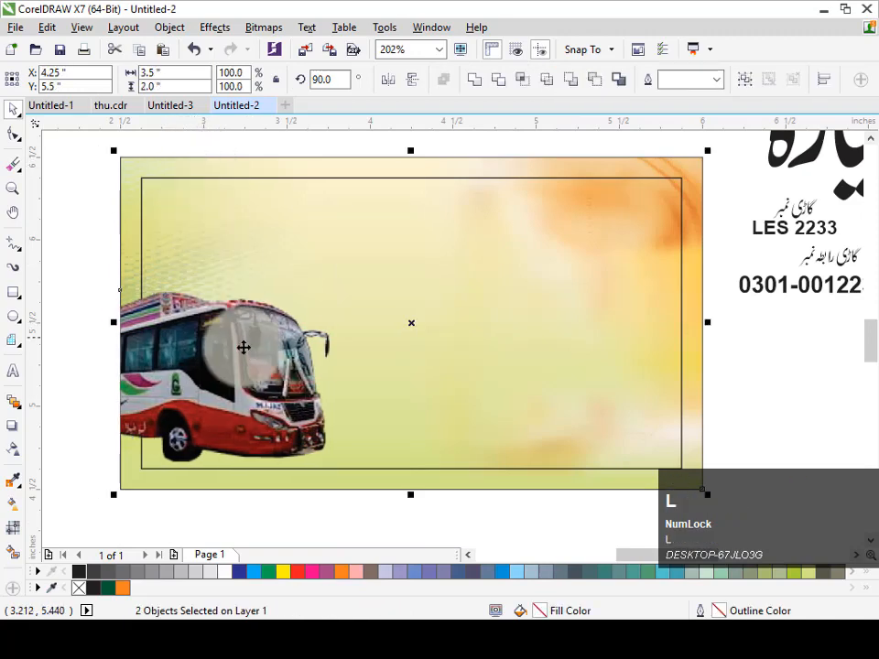
{"action": "left_click", "coordinate": [240, 373]}
{"action": "left_click_drag", "start_coordinate": [241, 372], "coordinate": [241, 378]}
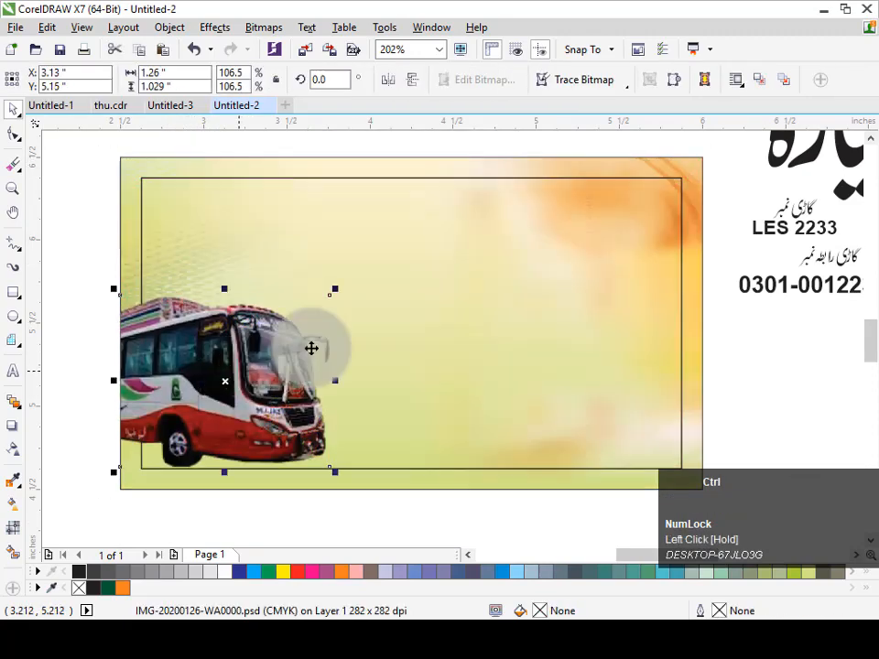
Step: Duplicate the inner frame as a strip about 0.195 in high along the frame's bottom edge
{"action": "left_click", "coordinate": [428, 151]}
{"action": "left_click", "coordinate": [422, 177]}
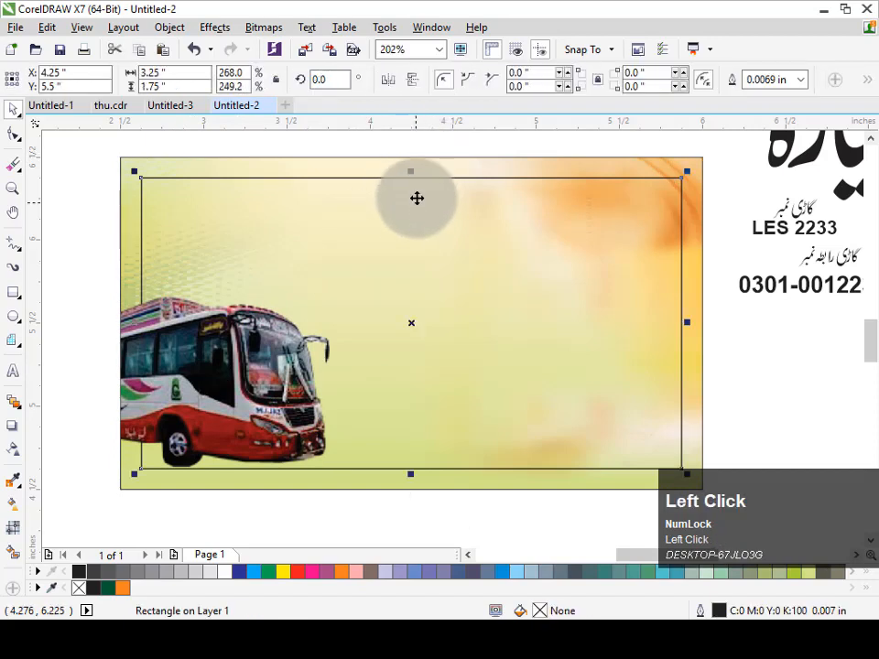
{"action": "left_click_drag", "start_coordinate": [413, 172], "coordinate": [423, 430]}
{"action": "right_click", "coordinate": [423, 430]}
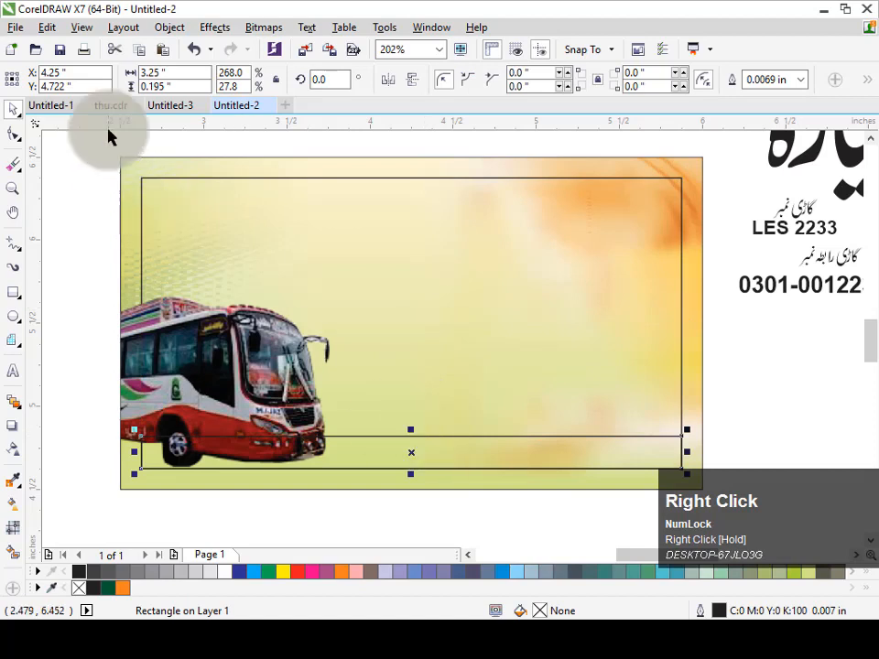
Step: Fill the strip with dark green, remove its outline and set its width to 3.5 in
{"action": "left_click", "coordinate": [108, 588]}
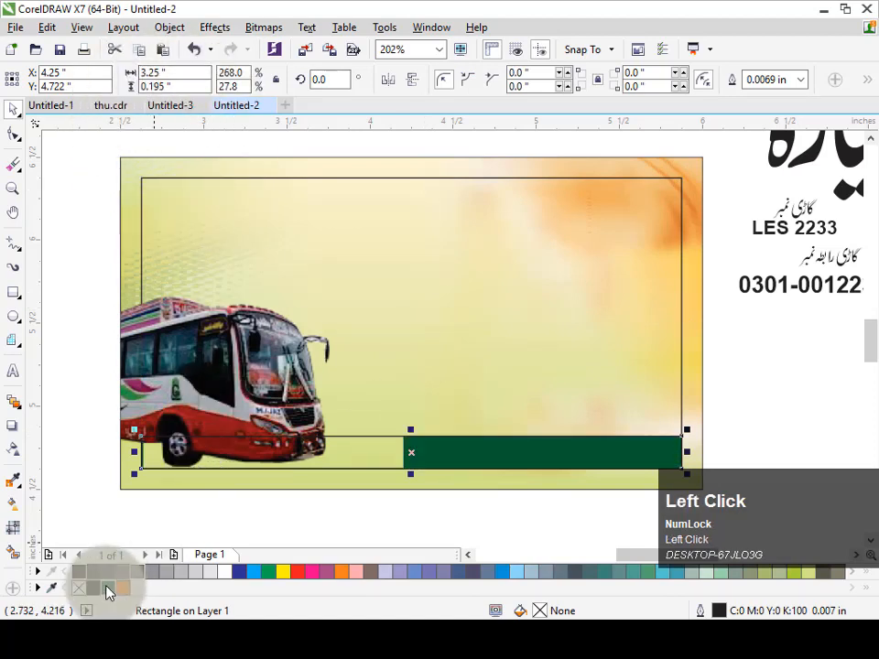
{"action": "right_click", "coordinate": [78, 588]}
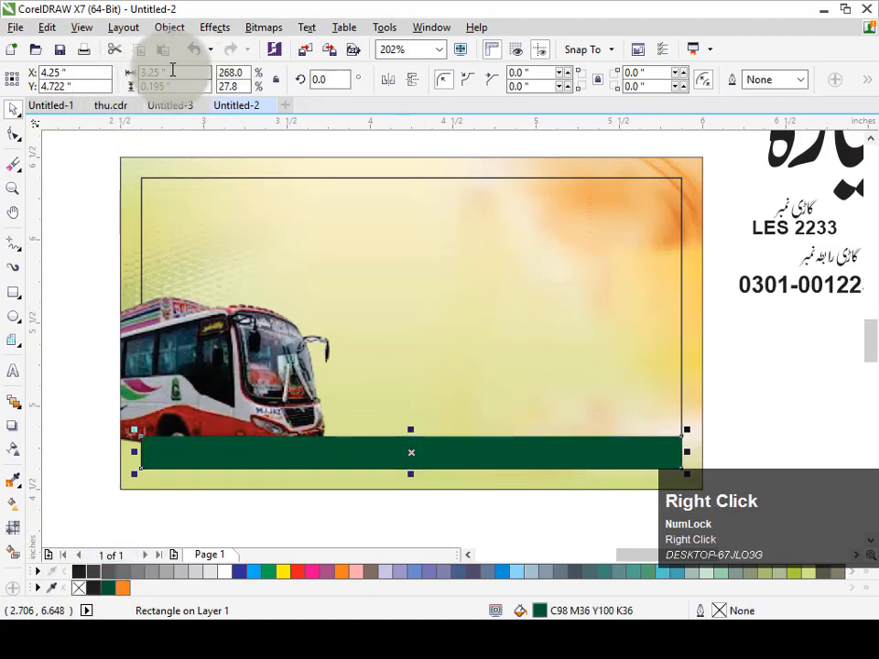
{"action": "left_click", "coordinate": [120, 80]}
{"action": "type", "text": "3.5"}
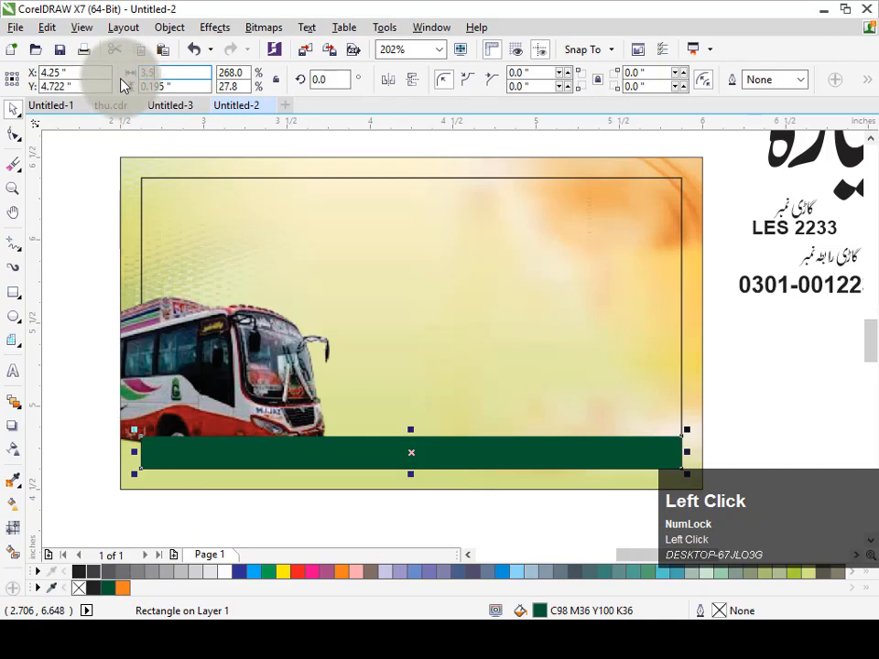
{"action": "key", "text": "Return"}
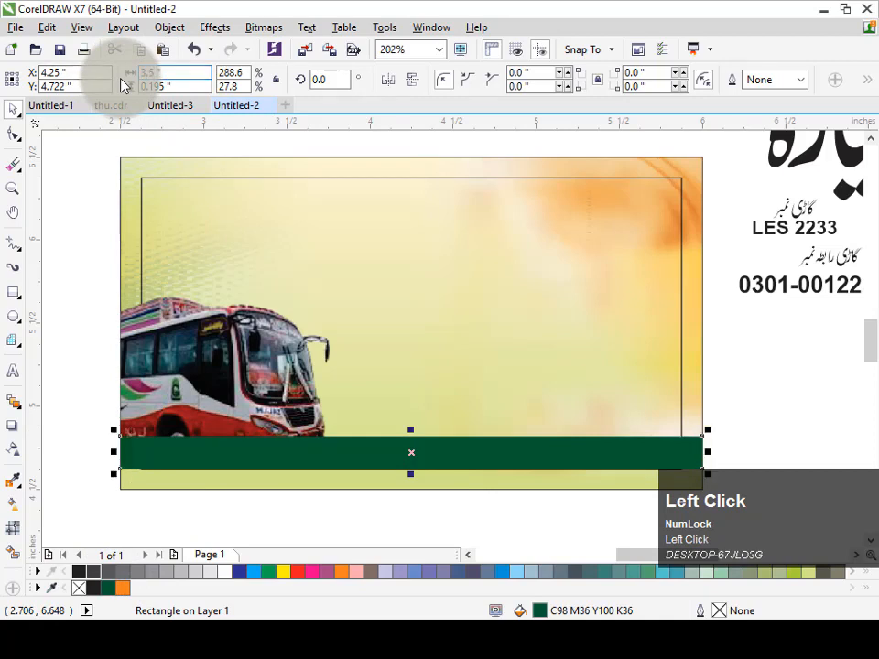
{"action": "left_click", "coordinate": [688, 354], "text": "shift"}
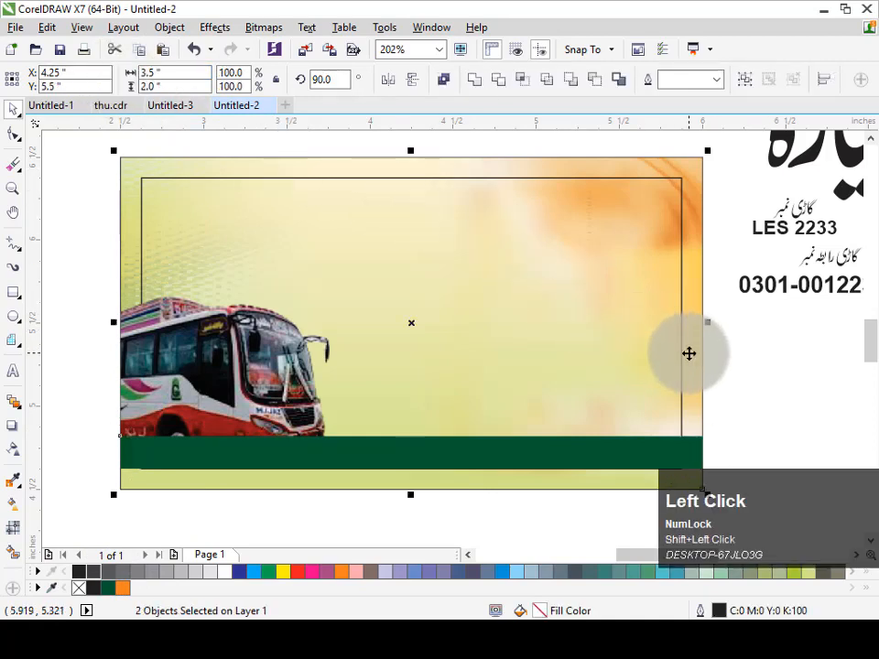
{"action": "left_click", "coordinate": [789, 373]}
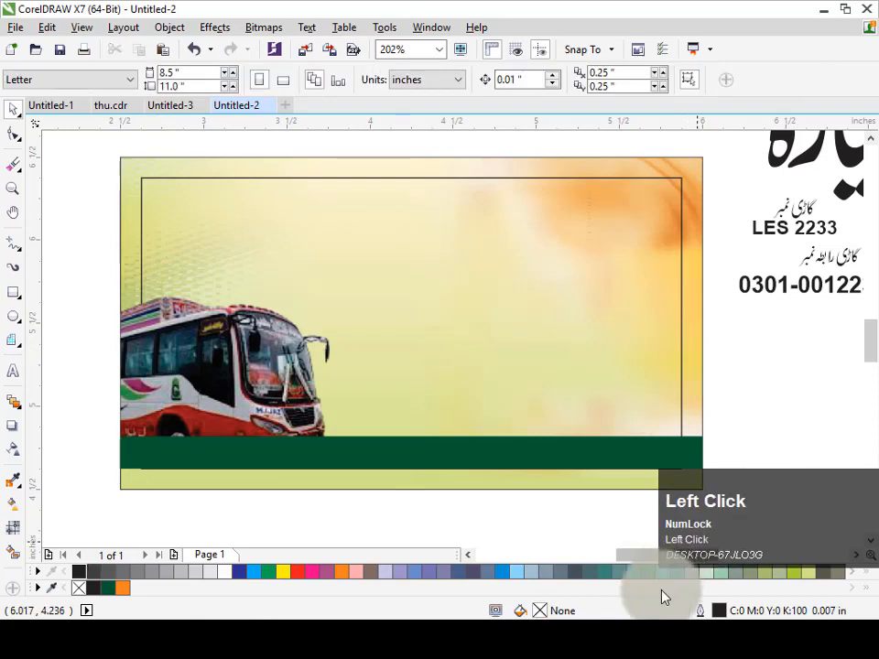
{"action": "left_click", "coordinate": [640, 648]}
{"action": "left_click", "coordinate": [641, 647]}
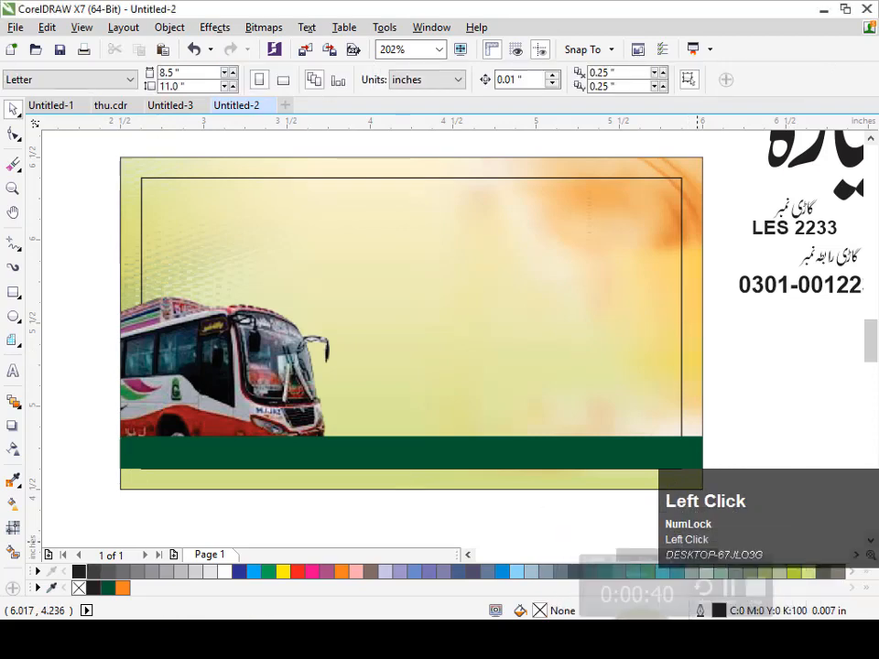
Step: Bring the bus picture in front of the green strip
{"action": "left_click", "coordinate": [261, 369]}
{"action": "key", "text": "shift+Page_Up"}
{"action": "left_click", "coordinate": [431, 451]}
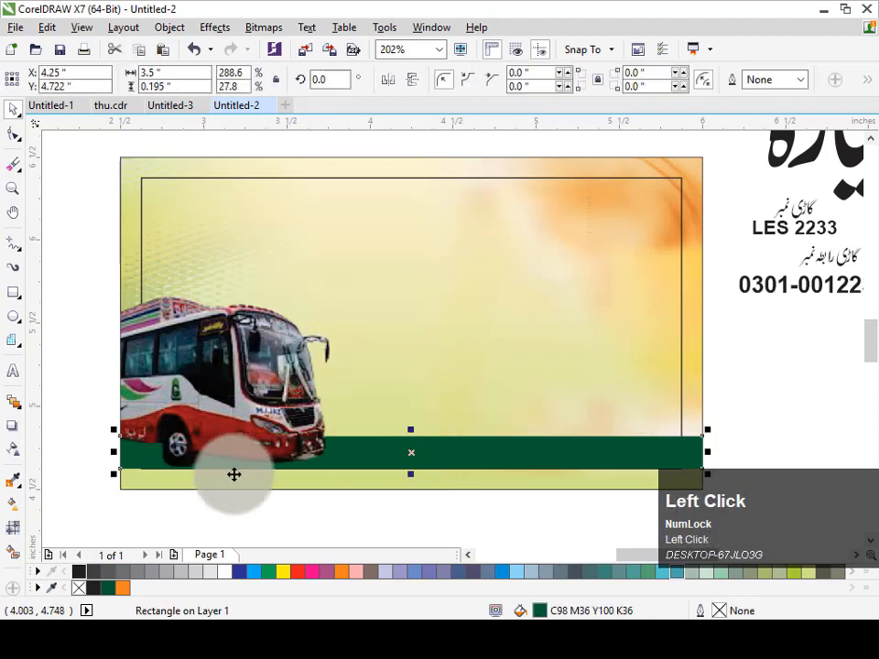
{"action": "left_click", "coordinate": [767, 376]}
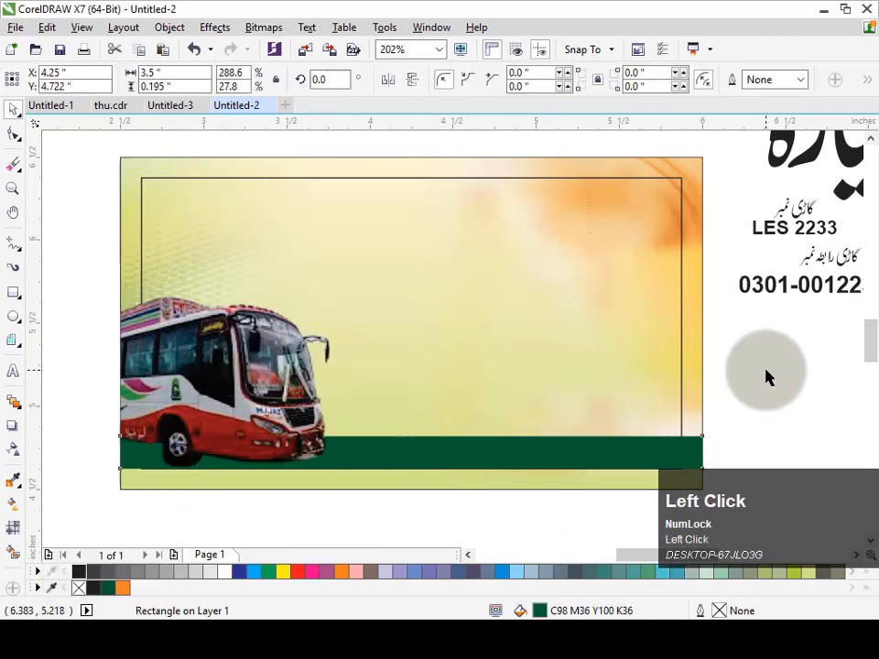
Step: Place the large Urdu title on the card beside the bus and give it a white 0.04 in outline
{"action": "left_click_drag", "start_coordinate": [756, 209], "coordinate": [427, 379]}
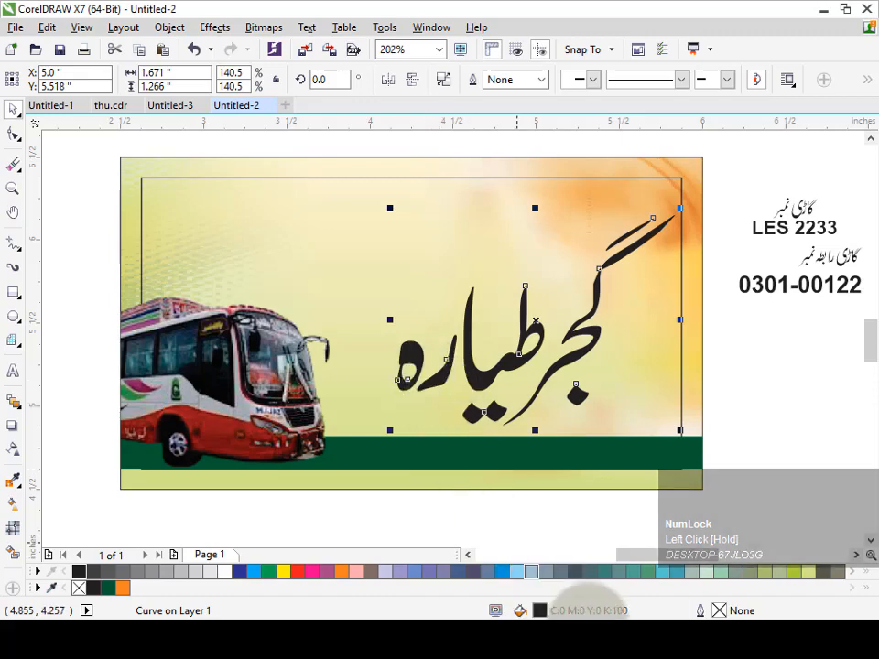
{"action": "left_click_drag", "start_coordinate": [577, 359], "coordinate": [572, 350]}
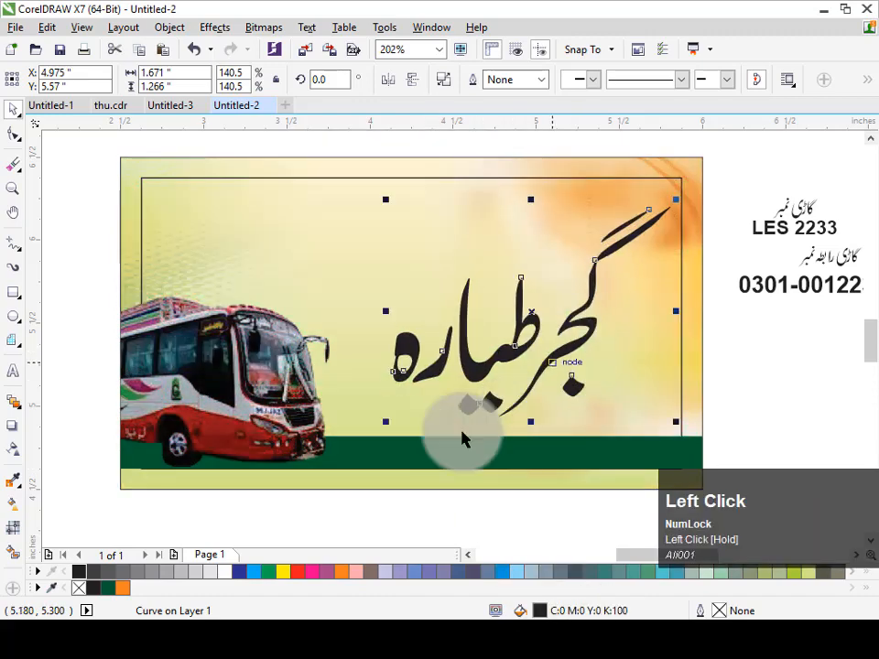
{"action": "right_click", "coordinate": [228, 580]}
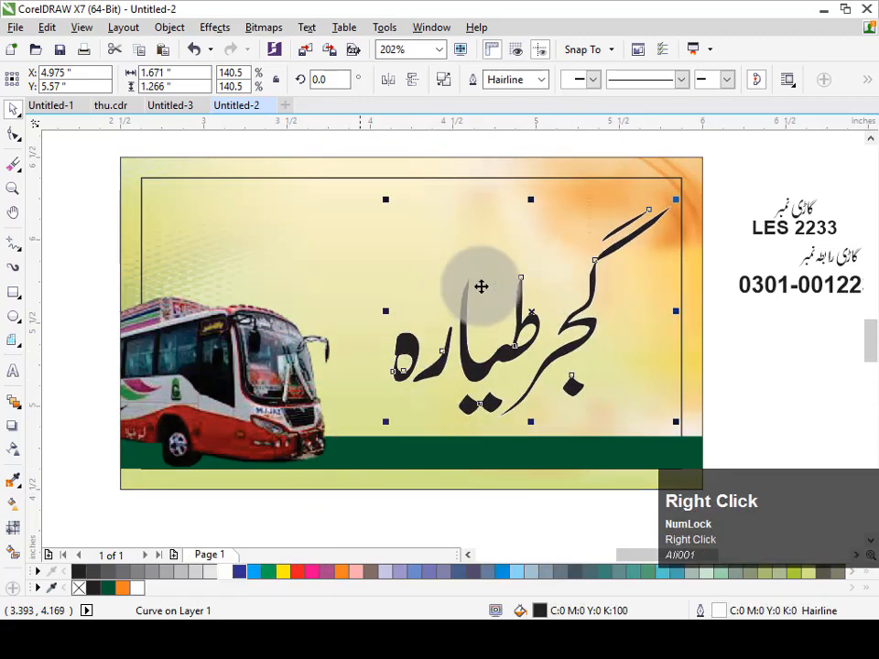
{"action": "left_click", "coordinate": [542, 80]}
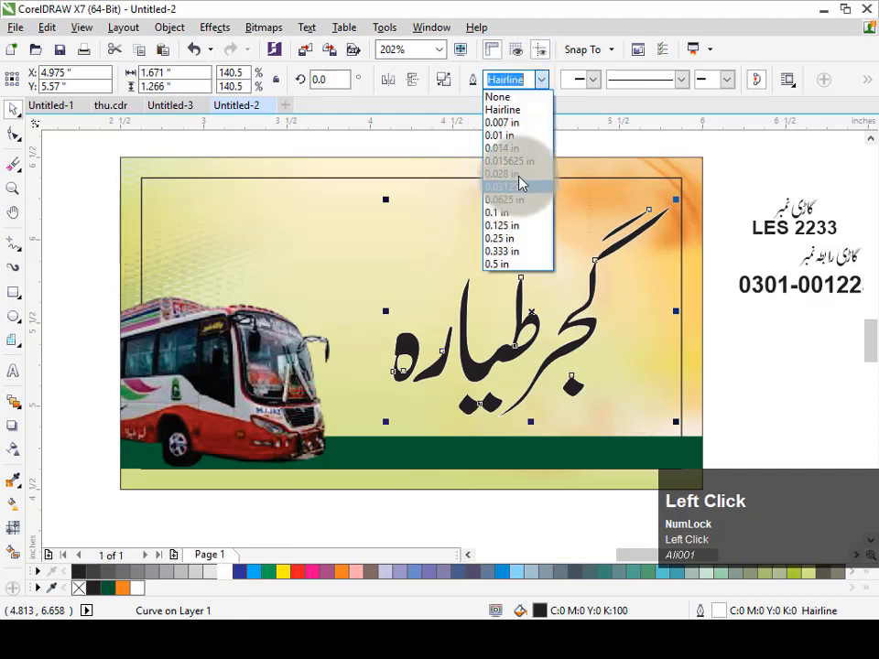
{"action": "left_click", "coordinate": [510, 216]}
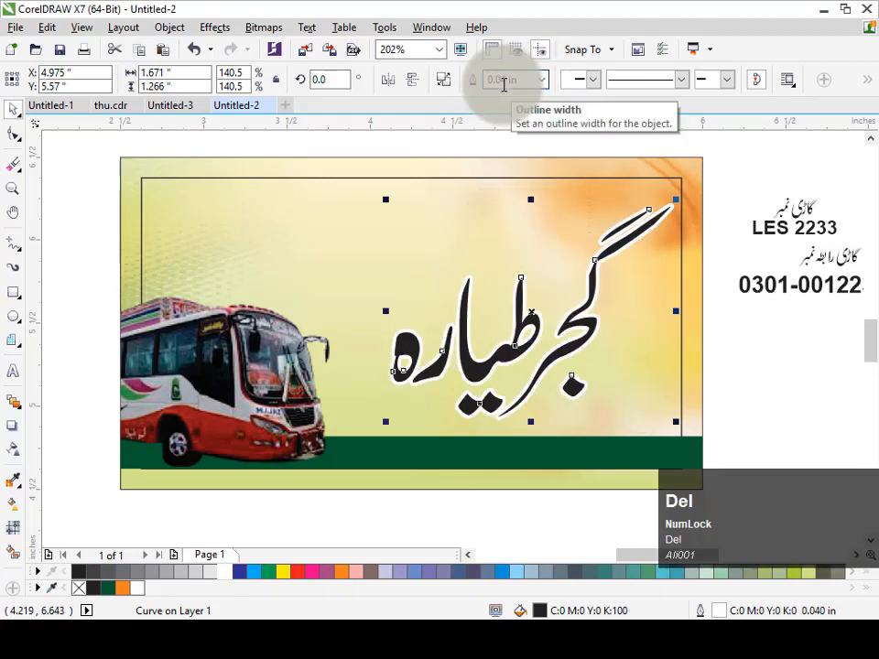
Step: Add a drop shadow to the Urdu title with an opacity of 85 and a feathering of 5
{"action": "left_click", "coordinate": [13, 426]}
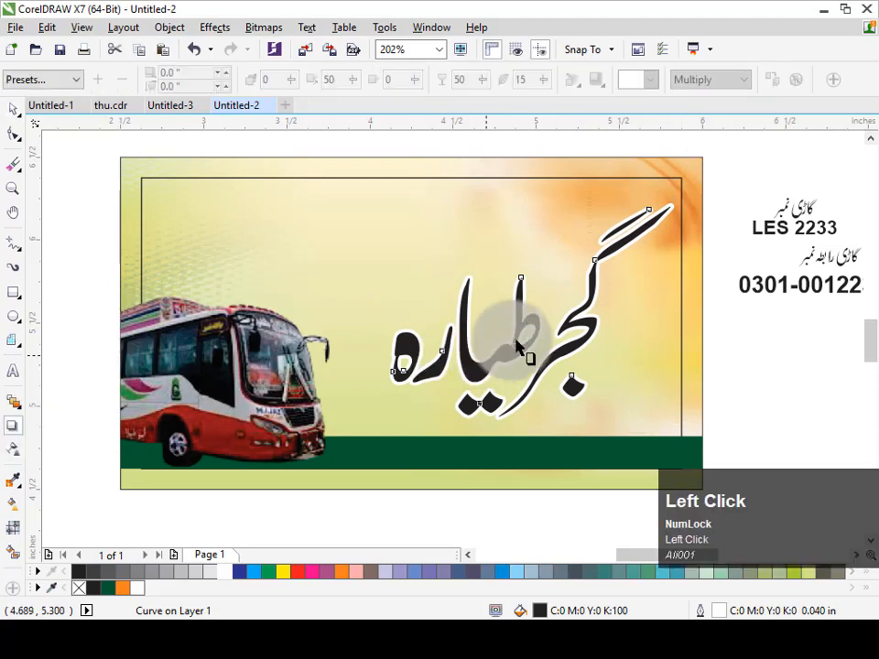
{"action": "mouse_move", "coordinate": [517, 344]}
{"action": "left_mouse_down"}
{"action": "mouse_move", "coordinate": [587, 430]}
{"action": "mouse_move", "coordinate": [580, 423]}
{"action": "left_mouse_up"}
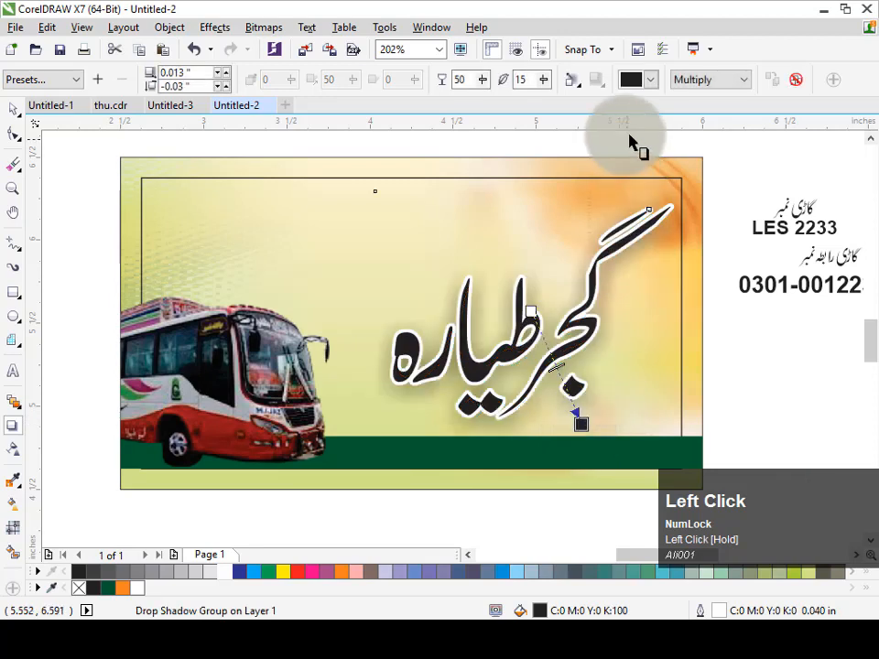
{"action": "left_click_drag", "start_coordinate": [464, 82], "coordinate": [437, 82]}
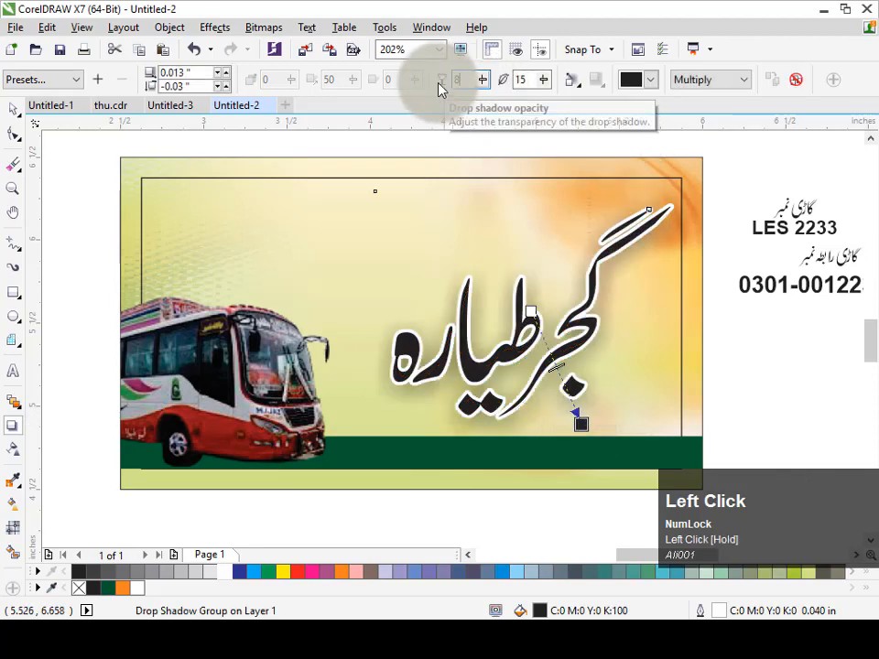
{"action": "type", "text": "85"}
{"action": "left_click_drag", "start_coordinate": [529, 83], "coordinate": [505, 92]}
{"action": "type", "text": "5"}
Step: Break the drop shadow apart from the Urdu title
{"action": "left_click", "coordinate": [12, 109]}
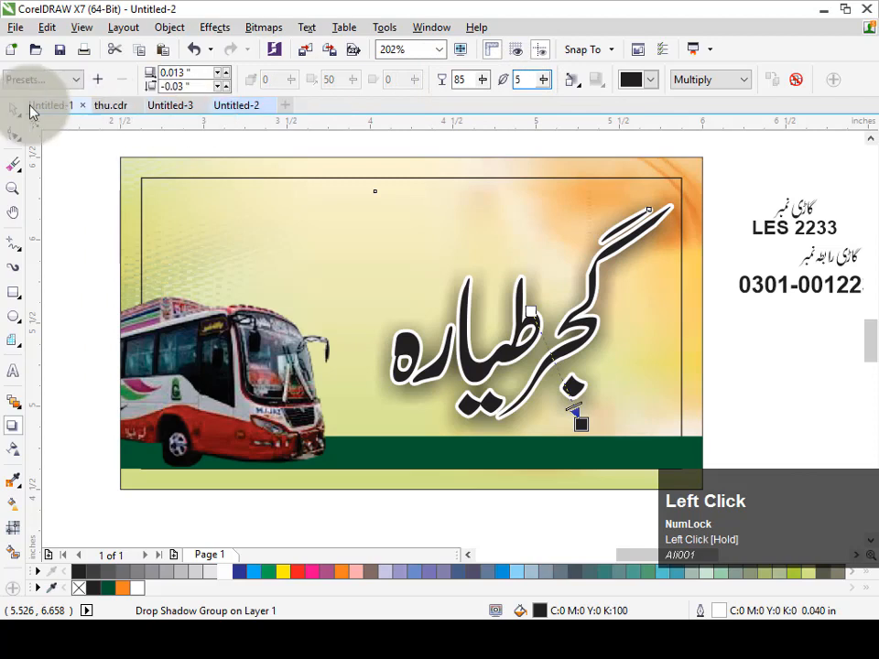
{"action": "left_click", "coordinate": [379, 320]}
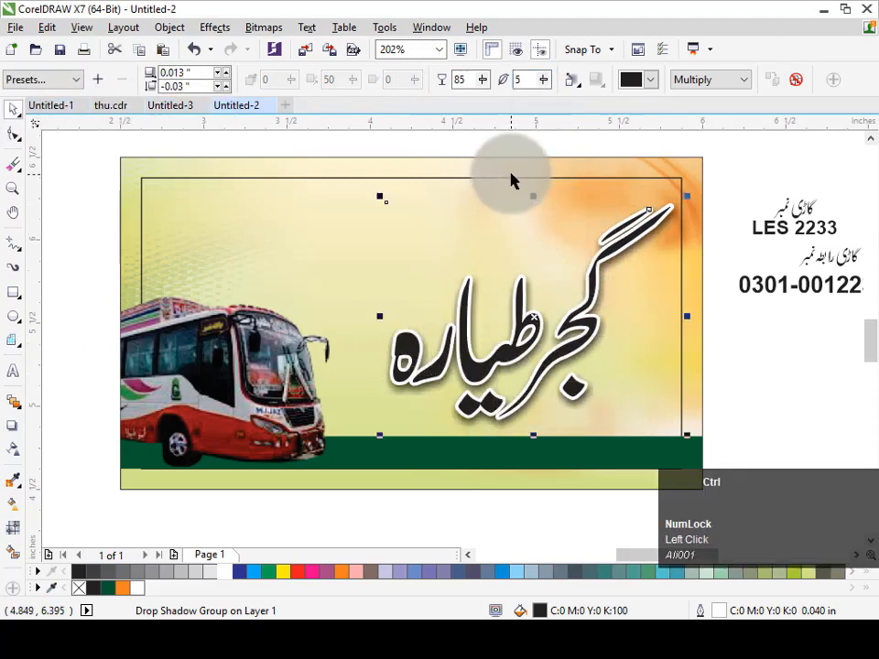
{"action": "key", "text": "ctrl+k"}
Step: Fill the title lettering with a vertical fountain fill from red at the top to dark maroon at the bottom
{"action": "left_click", "coordinate": [585, 343]}
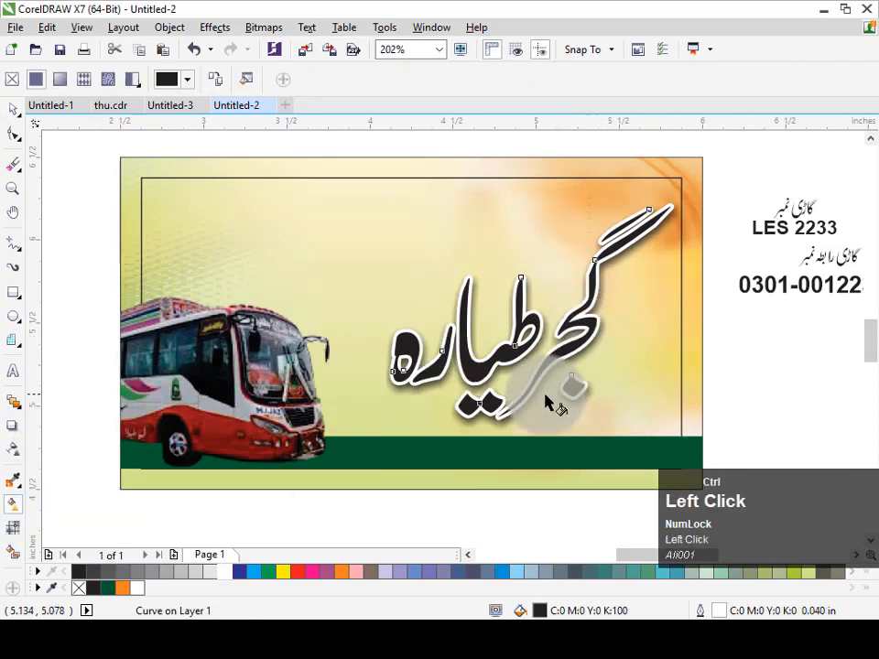
{"action": "left_click_drag", "start_coordinate": [520, 397], "coordinate": [519, 267]}
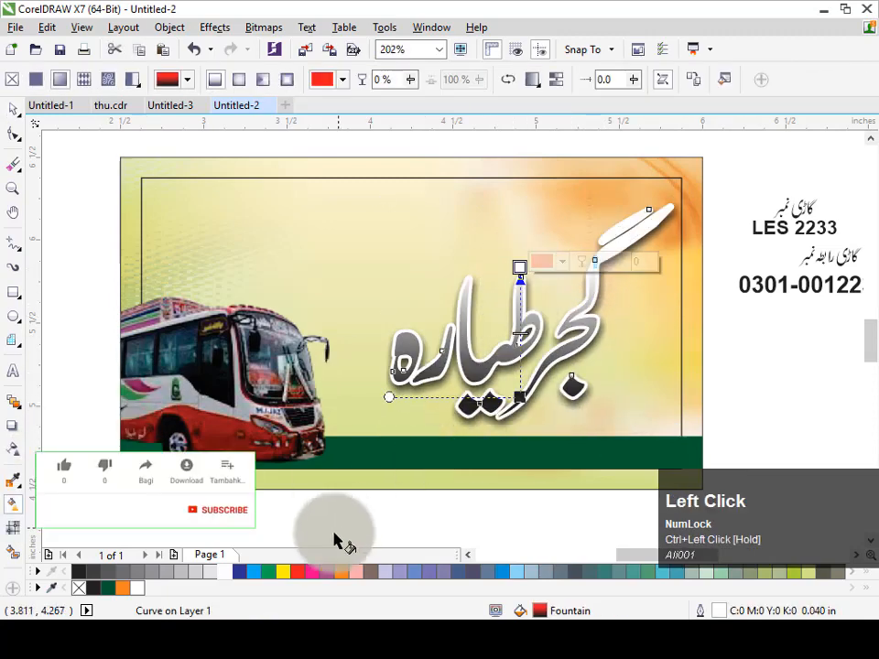
{"action": "left_click_drag", "start_coordinate": [298, 574], "coordinate": [519, 267]}
{"action": "left_click_drag", "start_coordinate": [299, 572], "coordinate": [519, 398]}
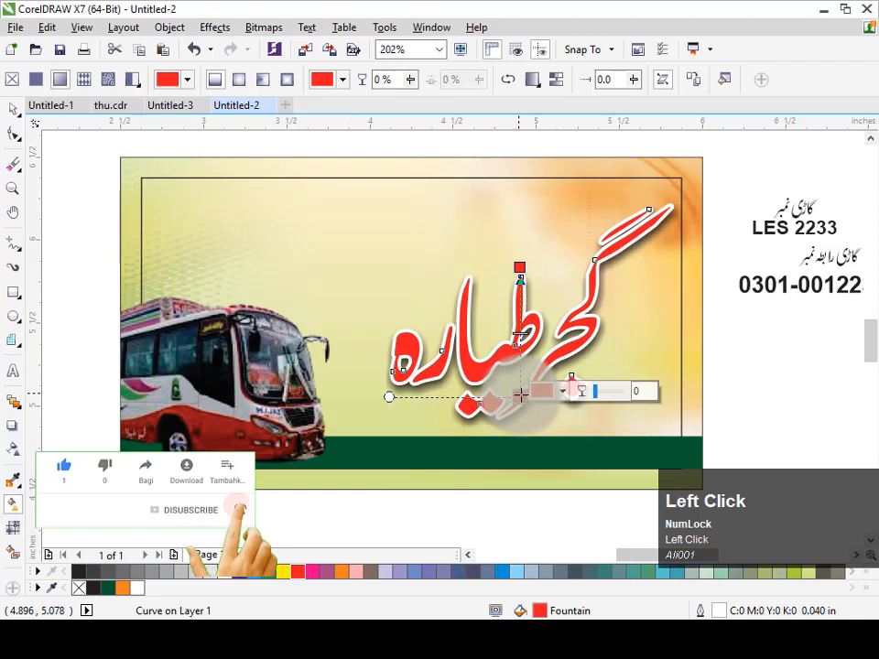
{"action": "left_click", "coordinate": [545, 392]}
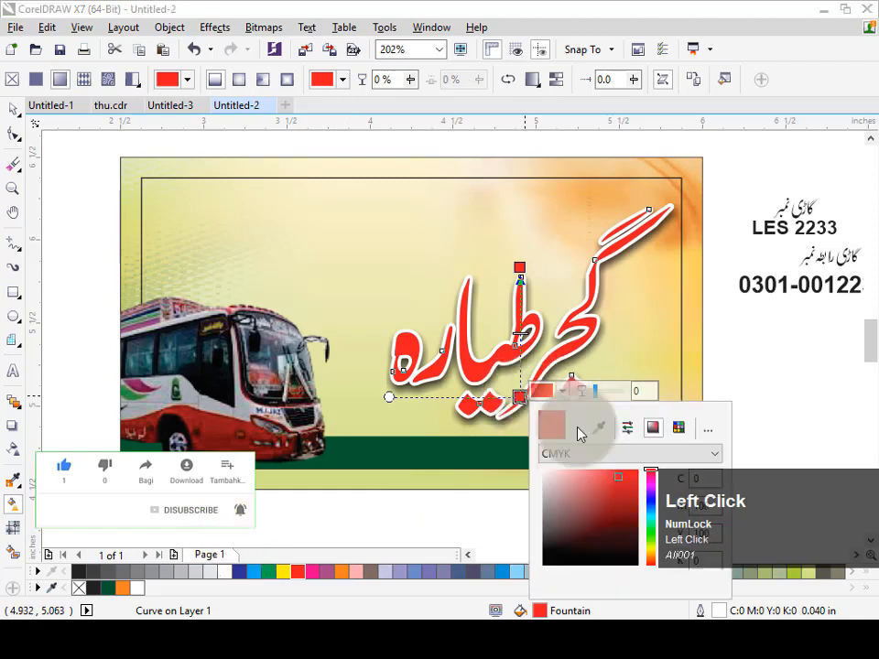
{"action": "left_click", "coordinate": [632, 531]}
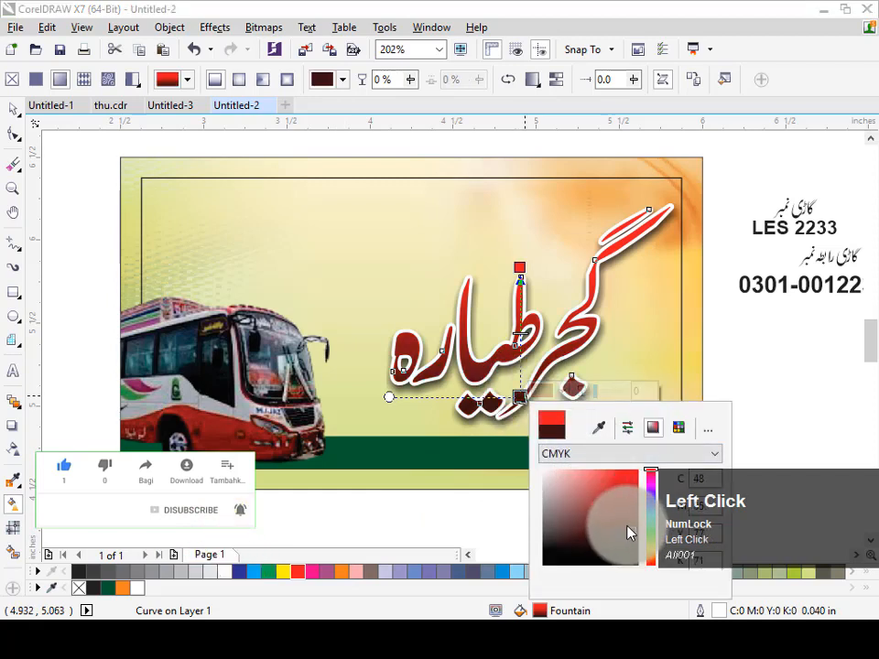
Step: Group the title with its shadow and shift the group slightly up and to the right
{"action": "left_click", "coordinate": [16, 110]}
{"action": "left_click_drag", "start_coordinate": [337, 171], "coordinate": [715, 449]}
{"action": "key", "text": "ctrl+g"}
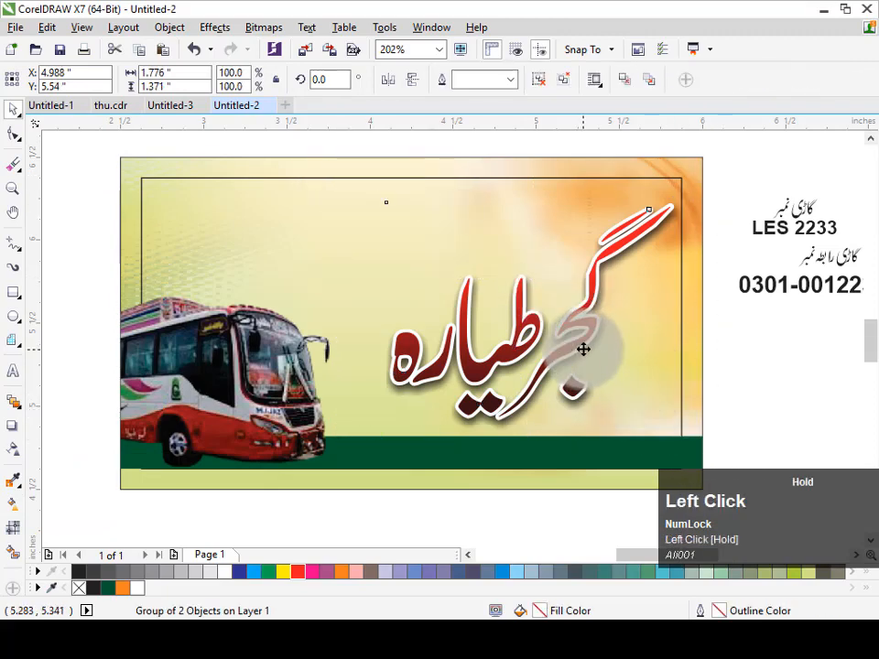
{"action": "left_click_drag", "start_coordinate": [584, 348], "coordinate": [588, 345]}
{"action": "left_click", "coordinate": [804, 373]}
Step: Move the vehicle contact number text lower beside the card and place the yellow scroll banner on the card above the title
{"action": "left_click", "coordinate": [817, 288]}
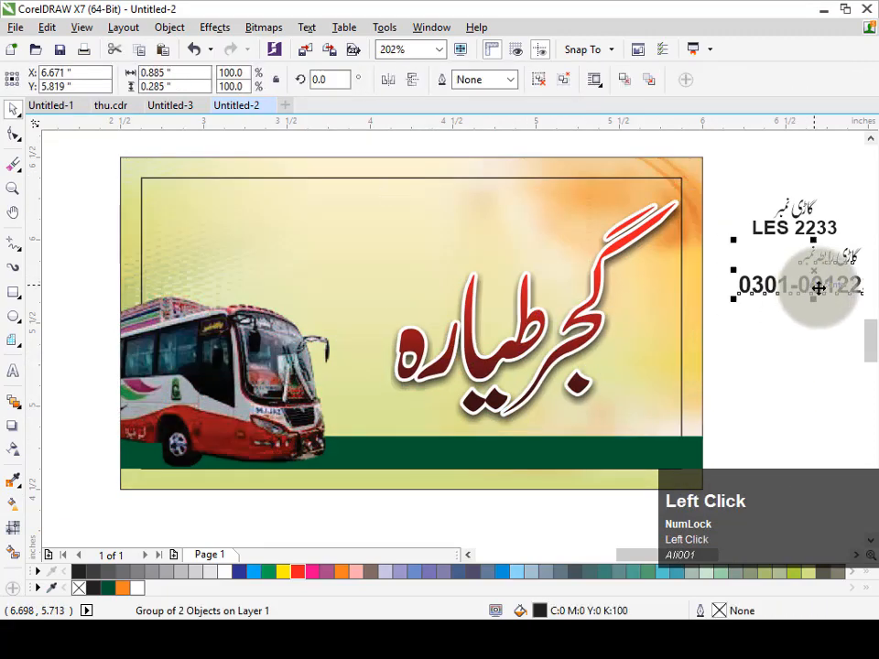
{"action": "left_click_drag", "start_coordinate": [818, 288], "coordinate": [775, 304]}
{"action": "key", "text": "F4"}
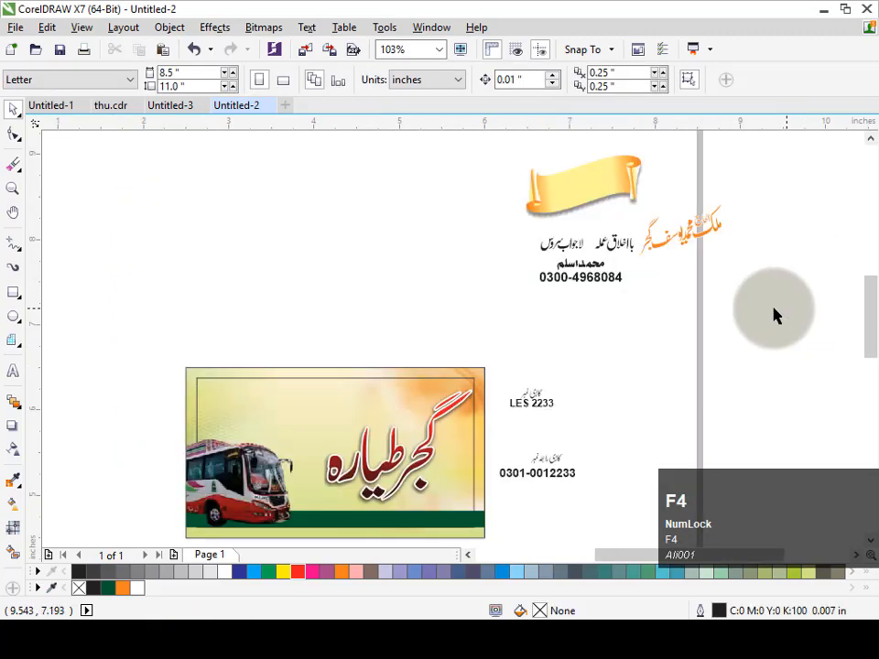
{"action": "left_click_drag", "start_coordinate": [597, 183], "coordinate": [372, 405]}
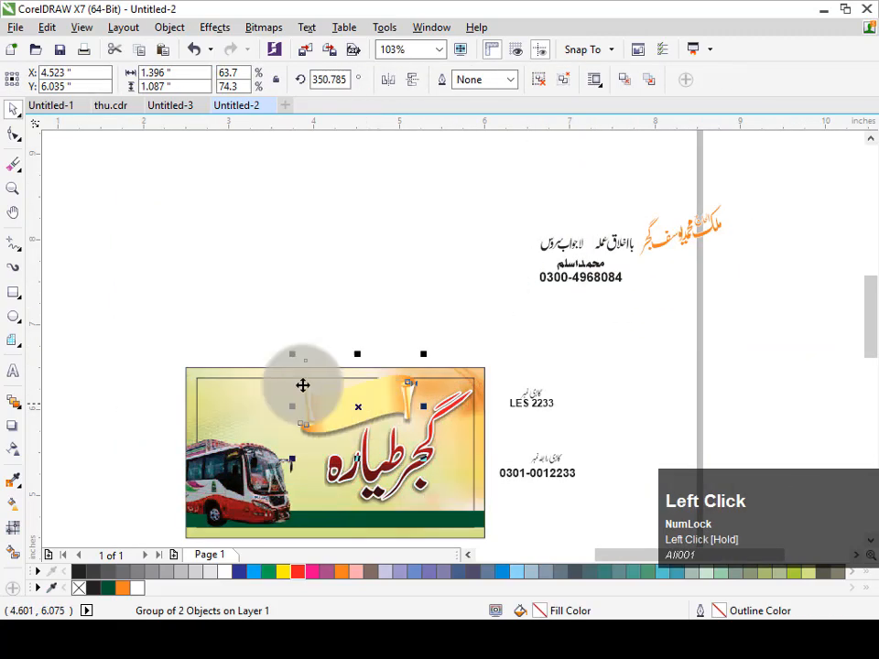
Step: Move the yellow scroll banner slightly down and to the left, above the Urdu title
{"action": "key", "text": "F2"}
{"action": "left_click_drag", "start_coordinate": [200, 307], "coordinate": [525, 504]}
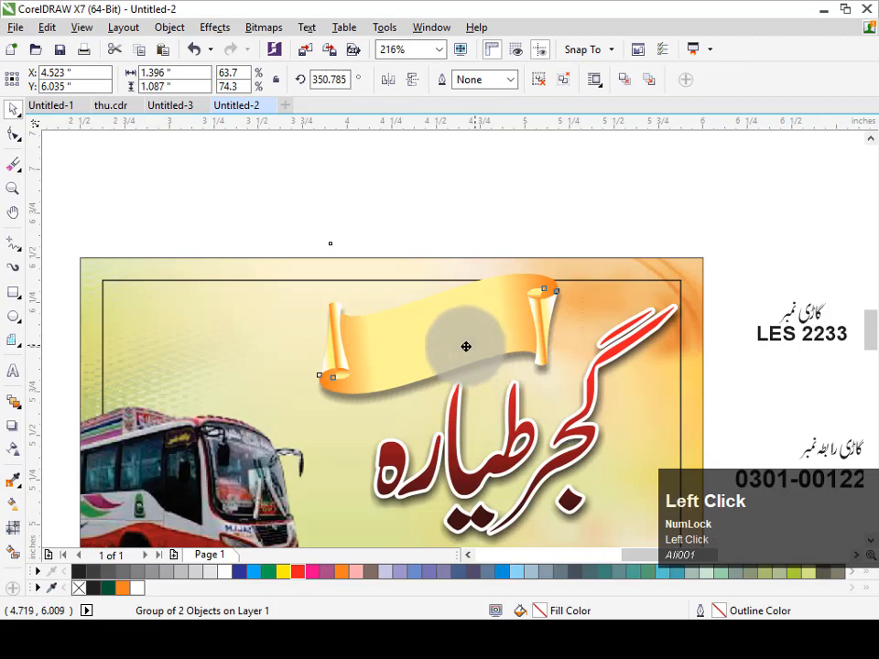
{"action": "left_click_drag", "start_coordinate": [466, 347], "coordinate": [417, 365]}
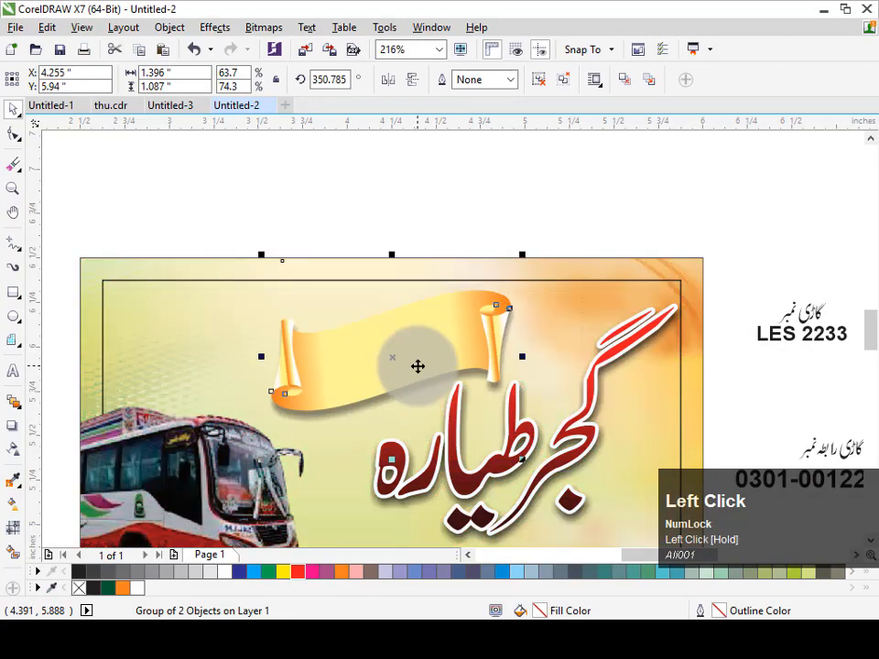
{"action": "left_click", "coordinate": [538, 228]}
Step: Place the contact name and phone number text on the card above the bus and fill it dark green
{"action": "key", "text": "F3"}
{"action": "left_click", "coordinate": [598, 192]}
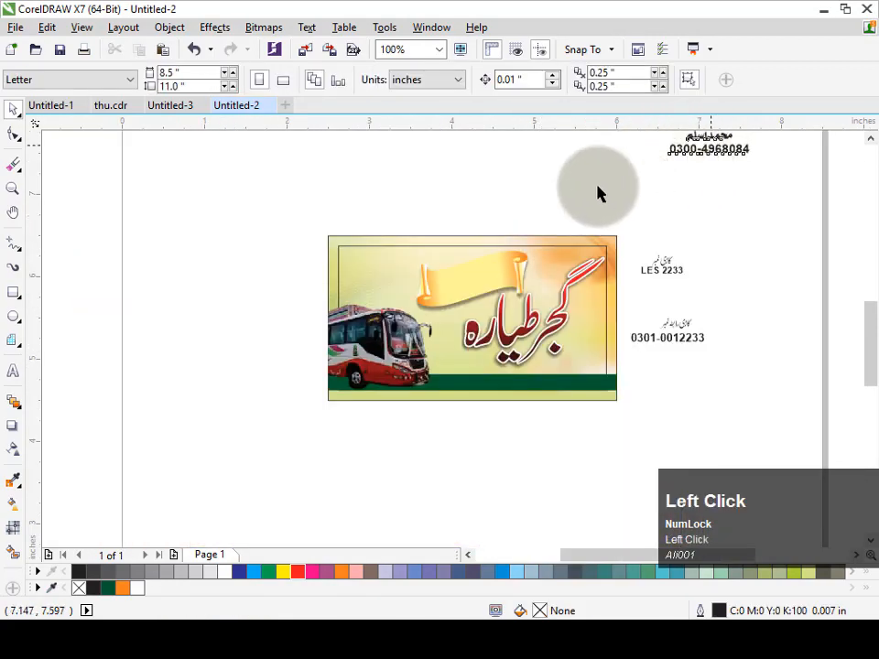
{"action": "left_click_drag", "start_coordinate": [598, 193], "coordinate": [378, 294]}
{"action": "key", "text": "F2"}
{"action": "left_click_drag", "start_coordinate": [302, 248], "coordinate": [474, 329]}
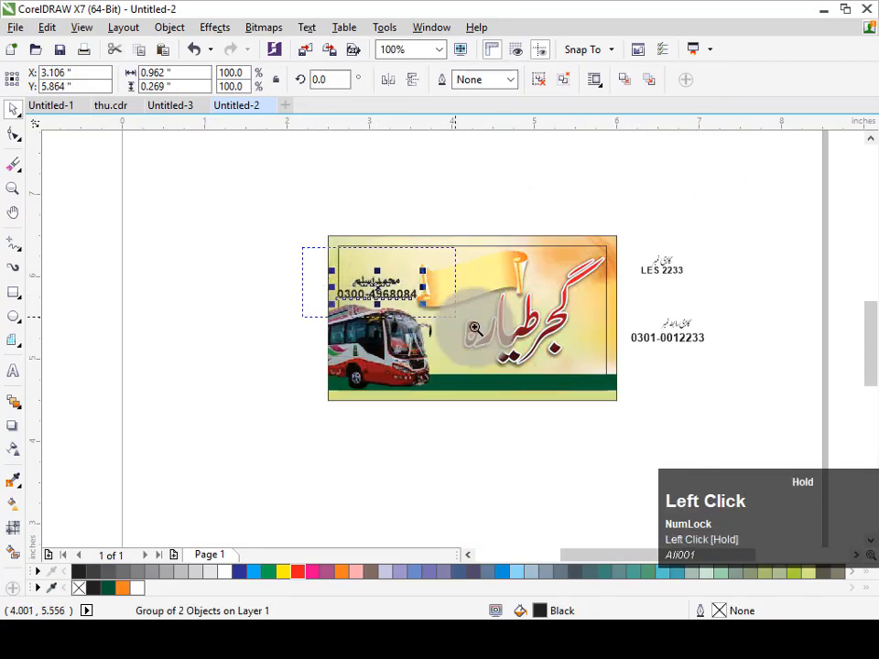
{"action": "left_click", "coordinate": [111, 590], "text": "shift"}
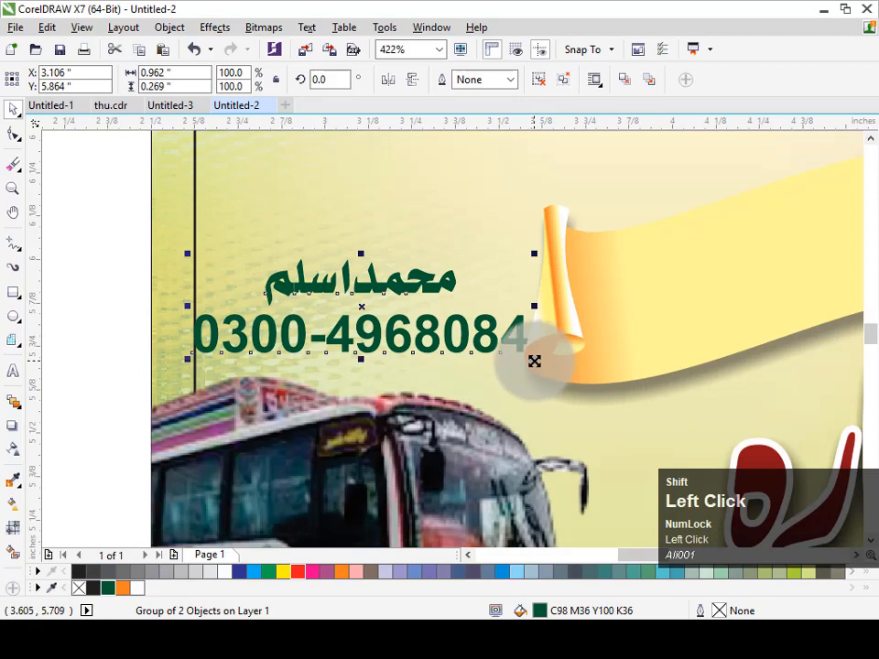
Step: Shift the Urdu title and the scroll banner slightly to the right on the card
{"action": "key", "text": "F3"}
{"action": "key", "text": "F2"}
{"action": "left_click_drag", "start_coordinate": [357, 193], "coordinate": [812, 436]}
{"action": "key", "text": "F4"}
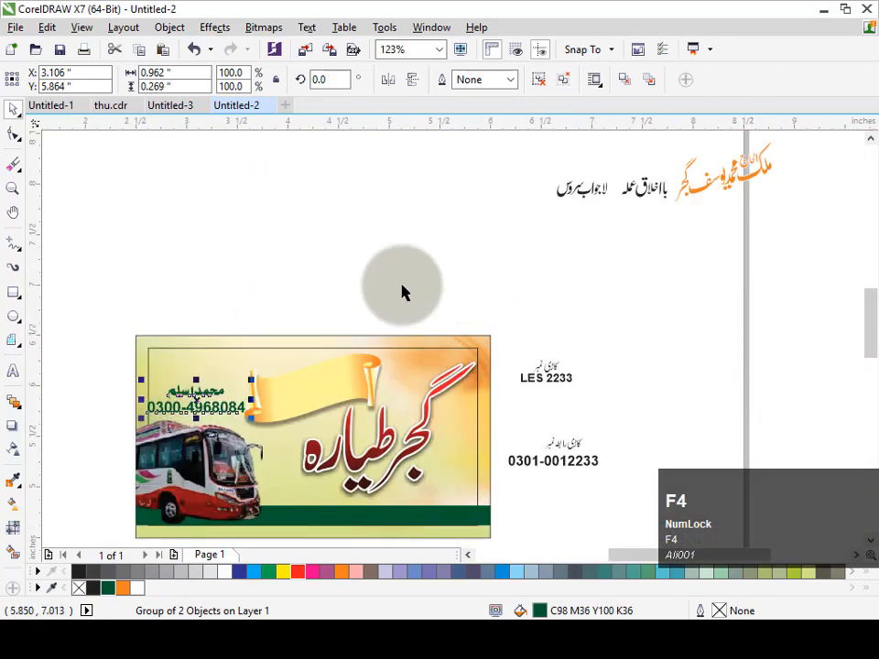
{"action": "key", "text": "F2"}
{"action": "left_click_drag", "start_coordinate": [226, 328], "coordinate": [603, 554]}
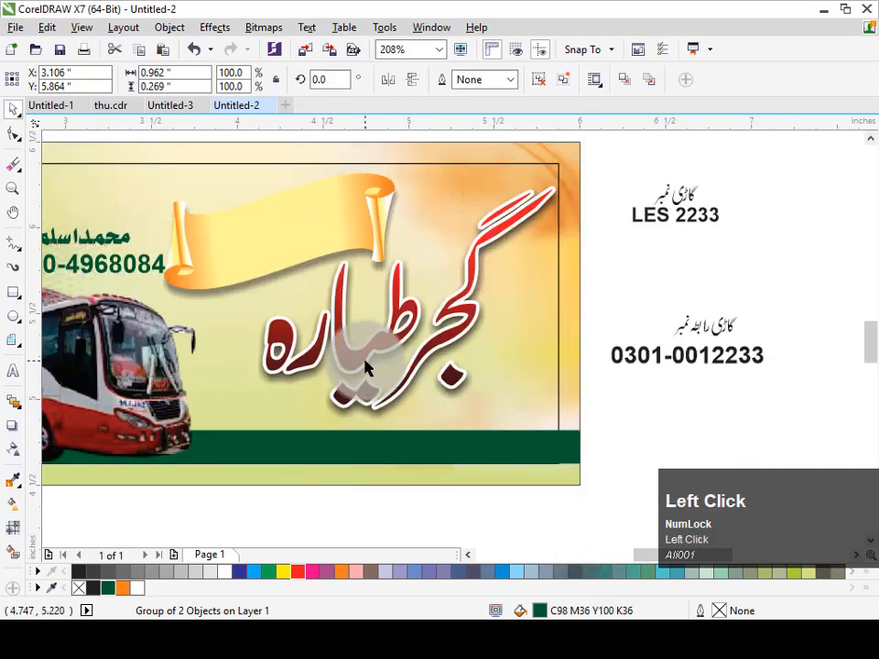
{"action": "left_click", "coordinate": [364, 361]}
{"action": "left_click_drag", "start_coordinate": [255, 180], "coordinate": [265, 189]}
{"action": "left_click_drag", "start_coordinate": [266, 237], "coordinate": [273, 230]}
Step: Tilt the scroll banner more steeply, to about 357.2°, and move it slightly further right
{"action": "left_click", "coordinate": [276, 234]}
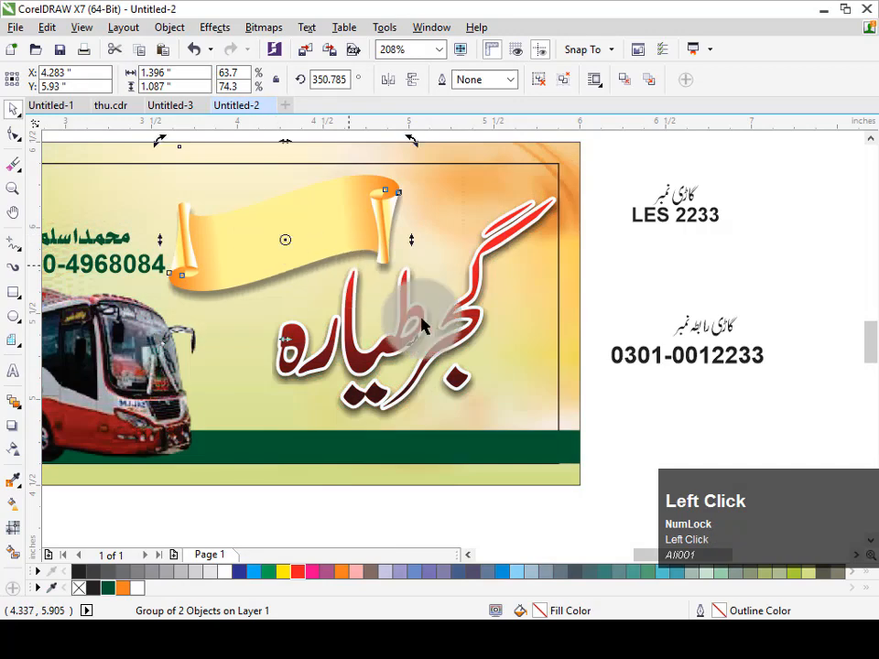
{"action": "left_click_drag", "start_coordinate": [411, 346], "coordinate": [409, 320]}
{"action": "key", "text": "ctrl+r"}
{"action": "left_click_drag", "start_coordinate": [322, 227], "coordinate": [344, 223]}
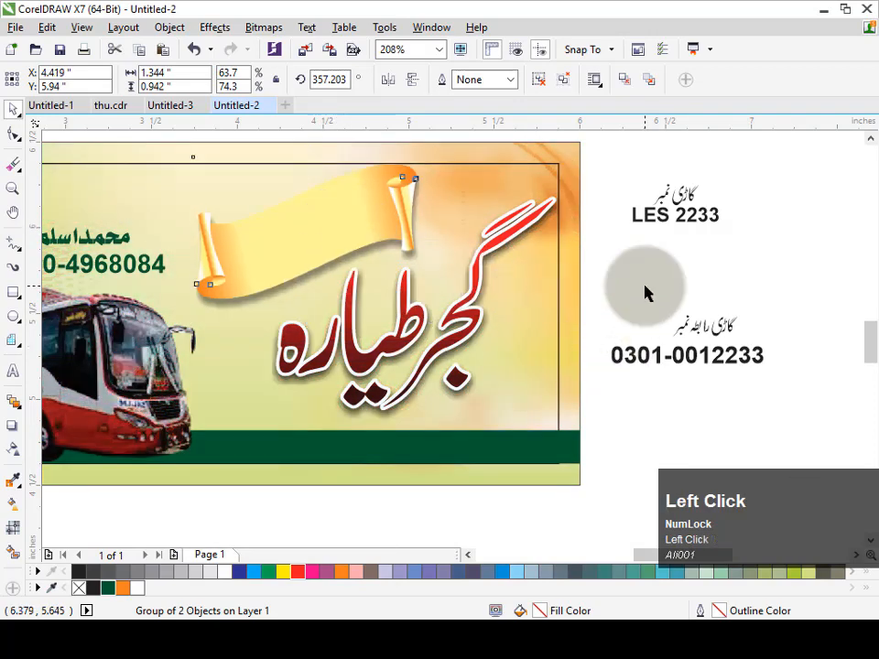
Step: Move the vehicle number text onto the card beside the bus, just above the green strip
{"action": "left_click", "coordinate": [700, 334]}
{"action": "left_click", "coordinate": [701, 334]}
{"action": "left_click_drag", "start_coordinate": [678, 216], "coordinate": [257, 437]}
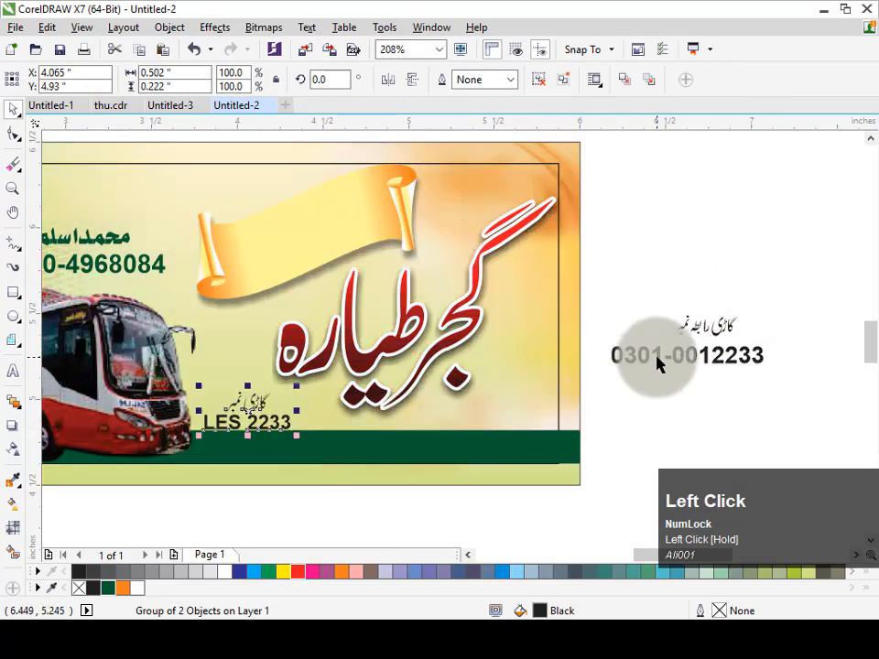
Step: Place the vehicle contact number text over the green strip and bring it to the front
{"action": "left_click_drag", "start_coordinate": [654, 365], "coordinate": [382, 444]}
{"action": "key", "text": "z"}
{"action": "left_click_drag", "start_coordinate": [227, 378], "coordinate": [631, 514]}
{"action": "key", "text": "shift+Page_Up"}
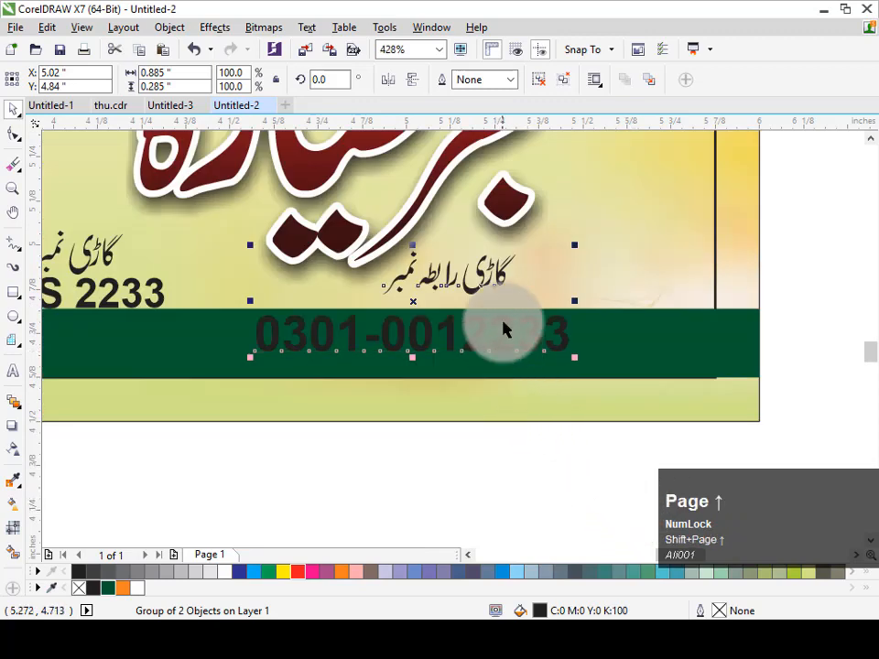
Step: Move the Urdu contact label to the right of its number and position the pair in line on the green strip
{"action": "left_click", "coordinate": [503, 278], "text": "ctrl"}
{"action": "left_click_drag", "start_coordinate": [495, 277], "coordinate": [683, 344]}
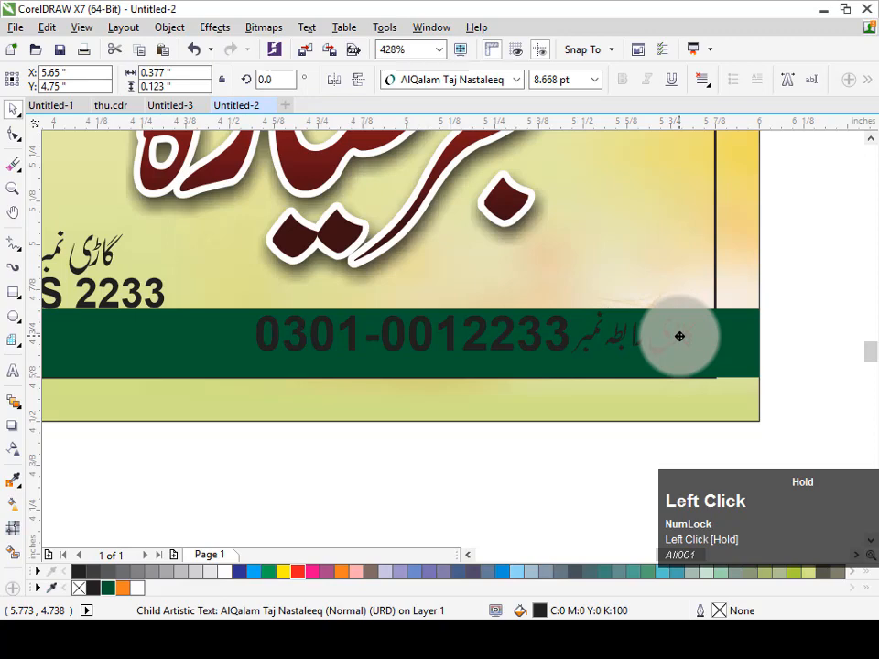
{"action": "left_click", "coordinate": [682, 336]}
{"action": "mouse_move", "coordinate": [685, 333]}
{"action": "left_mouse_down"}
{"action": "mouse_move", "coordinate": [674, 345]}
{"action": "mouse_move", "coordinate": [669, 338]}
{"action": "left_mouse_up"}
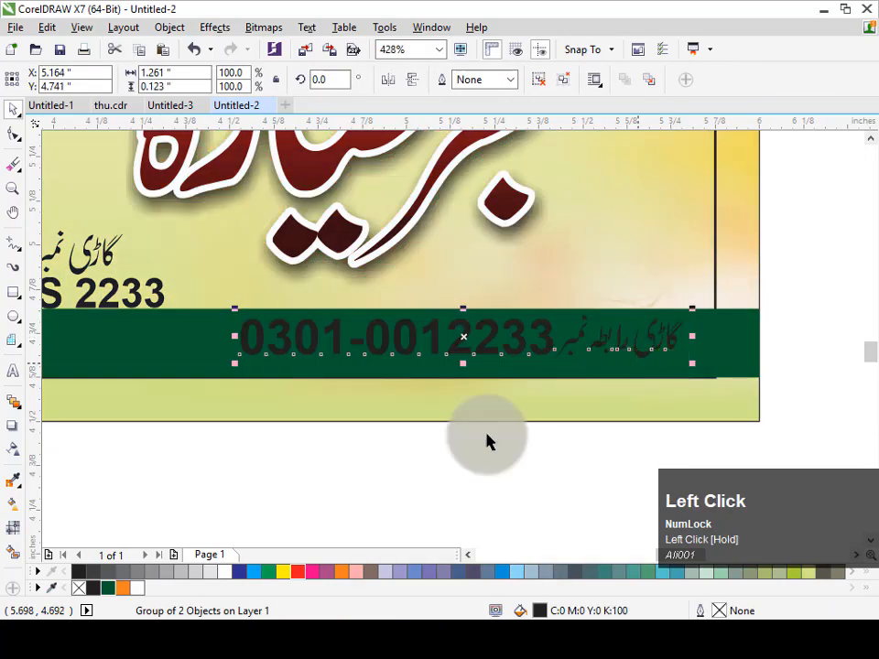
Step: Fill the contact number text yellow and enlarge it to about 1.41 in wide, fitted within the green strip
{"action": "left_click", "coordinate": [280, 573]}
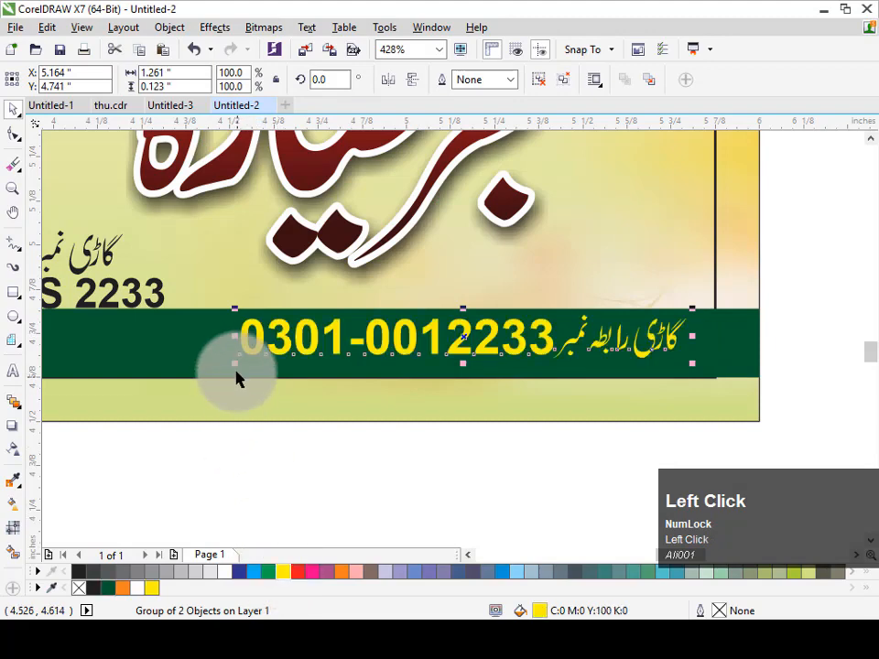
{"action": "left_click_drag", "start_coordinate": [236, 365], "coordinate": [181, 376]}
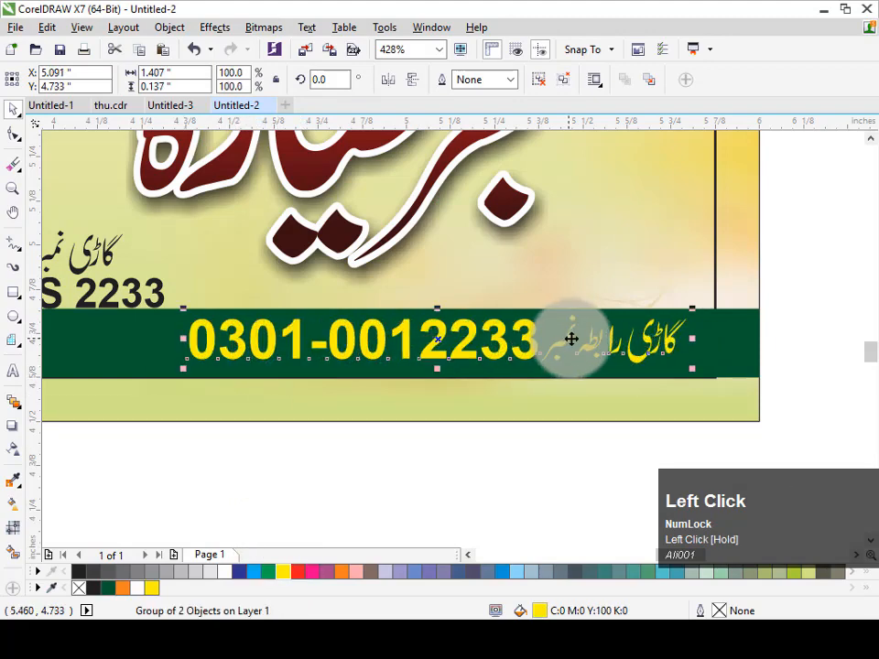
{"action": "left_click_drag", "start_coordinate": [573, 342], "coordinate": [582, 347]}
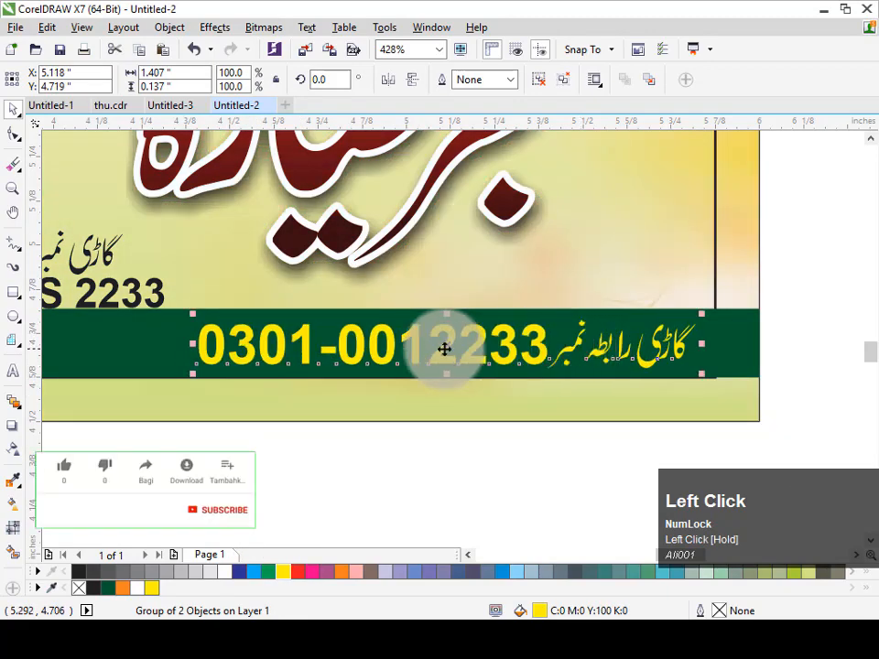
Step: Draw a rectangle about 0.57 by 0.32 in over the vehicle number text and the green strip
{"action": "key", "text": "F3"}
{"action": "key", "text": "F2"}
{"action": "left_click_drag", "start_coordinate": [190, 280], "coordinate": [518, 415]}
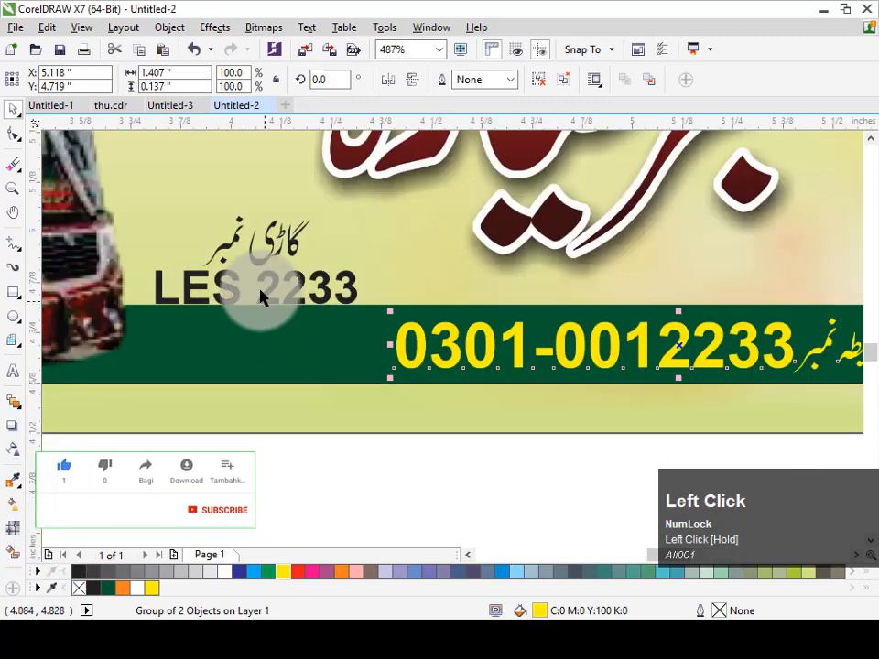
{"action": "left_click", "coordinate": [16, 293]}
{"action": "left_click_drag", "start_coordinate": [148, 240], "coordinate": [378, 368]}
Step: Round the rectangle's corners to about 0.049 in and give it a blue fill with a white outline
{"action": "left_click", "coordinate": [13, 134]}
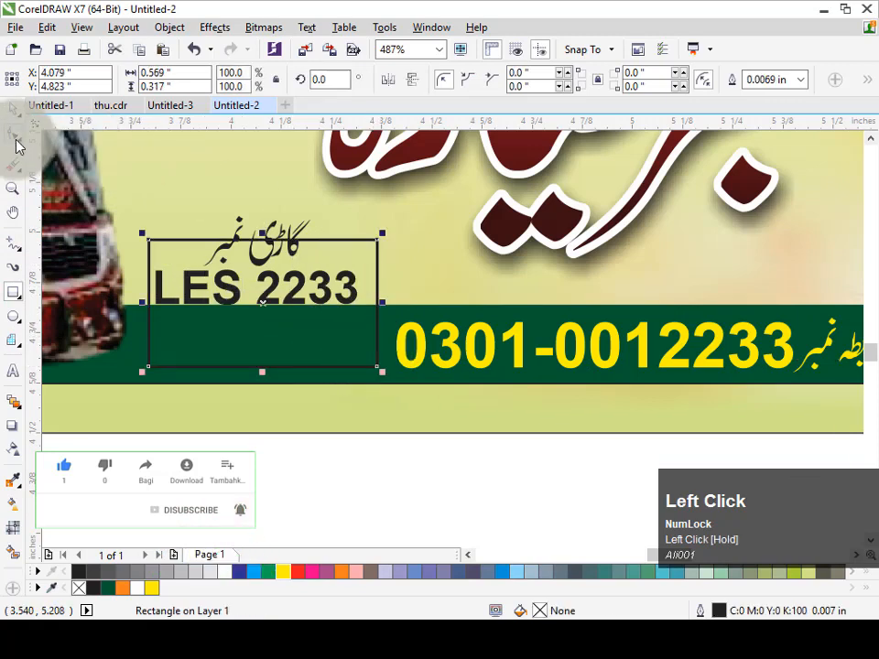
{"action": "left_click_drag", "start_coordinate": [149, 244], "coordinate": [174, 254]}
{"action": "left_click", "coordinate": [238, 575]}
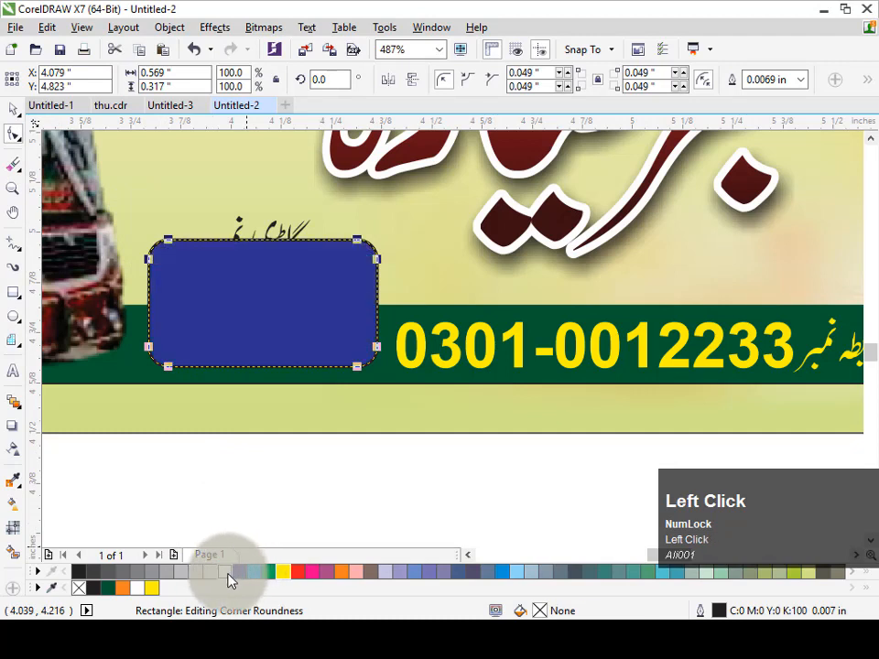
{"action": "key", "text": "space"}
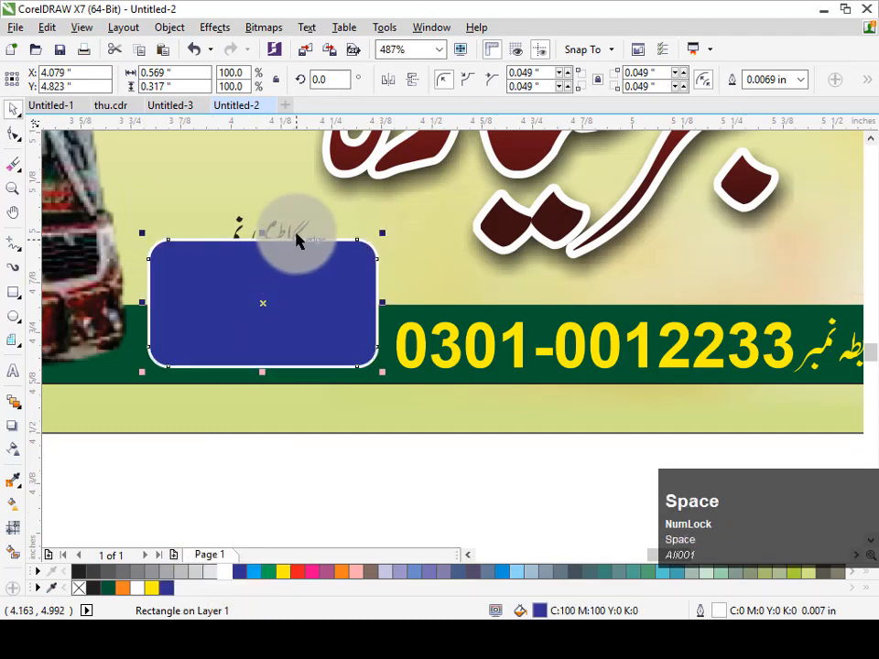
Step: Bring the vehicle number text to the front and centre it on the blue rounded rectangle
{"action": "left_click", "coordinate": [296, 237]}
{"action": "key", "text": "shift+Page_Up"}
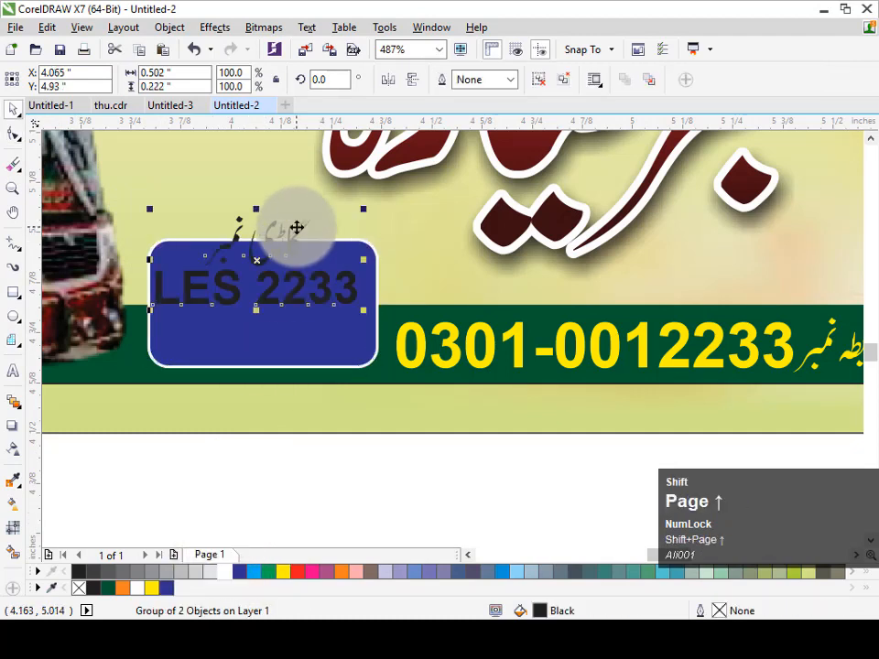
{"action": "left_click", "coordinate": [304, 328], "text": "shift"}
{"action": "key", "text": "c"}
{"action": "key", "text": "e"}
Step: Fill the vehicle number text white and raise its Urdu label slightly above the number
{"action": "left_click", "coordinate": [330, 288], "text": "shift"}
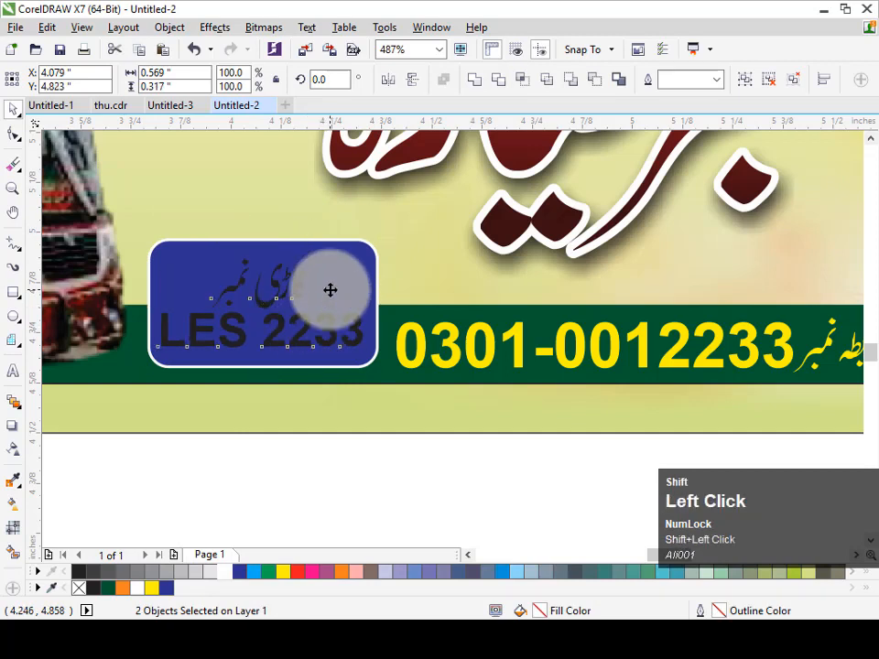
{"action": "left_click", "coordinate": [138, 588]}
{"action": "left_click", "coordinate": [320, 300], "text": "ctrl"}
{"action": "left_click", "coordinate": [297, 279], "text": "ctrl"}
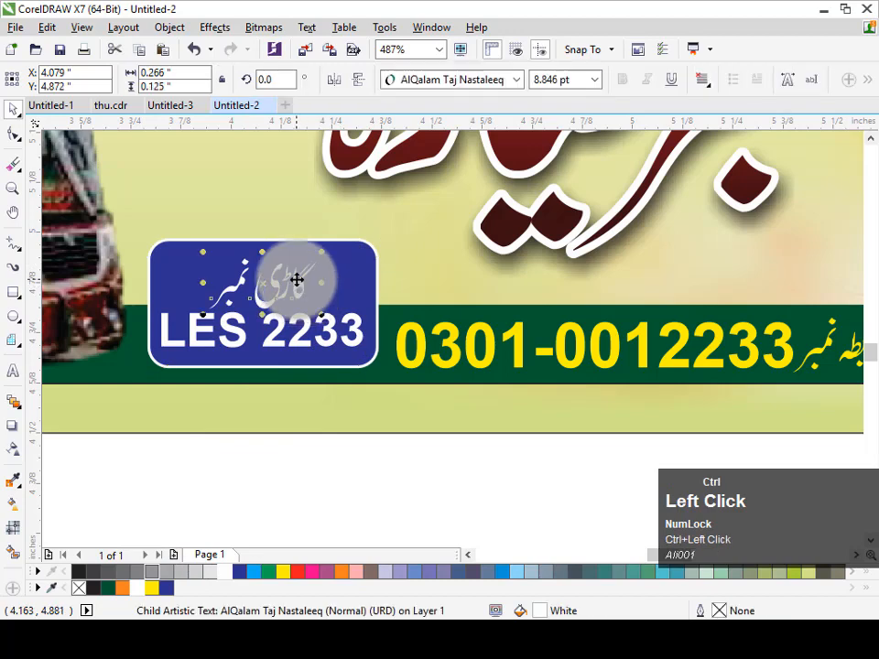
{"action": "left_click", "coordinate": [298, 270]}
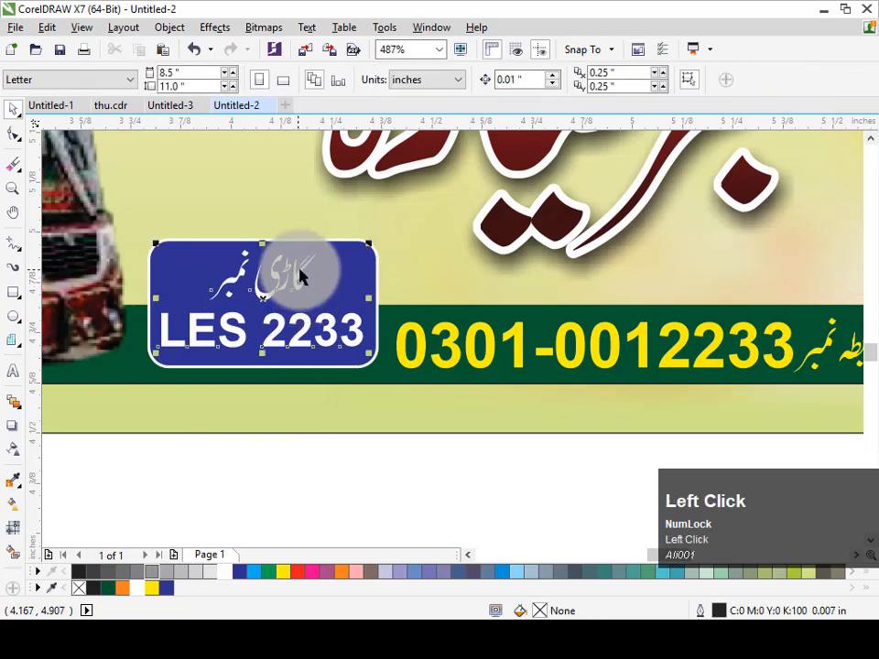
Step: Re-centre the adjusted vehicle number text horizontally and vertically on the blue rounded rectangle
{"action": "left_click", "coordinate": [359, 271], "text": "shift"}
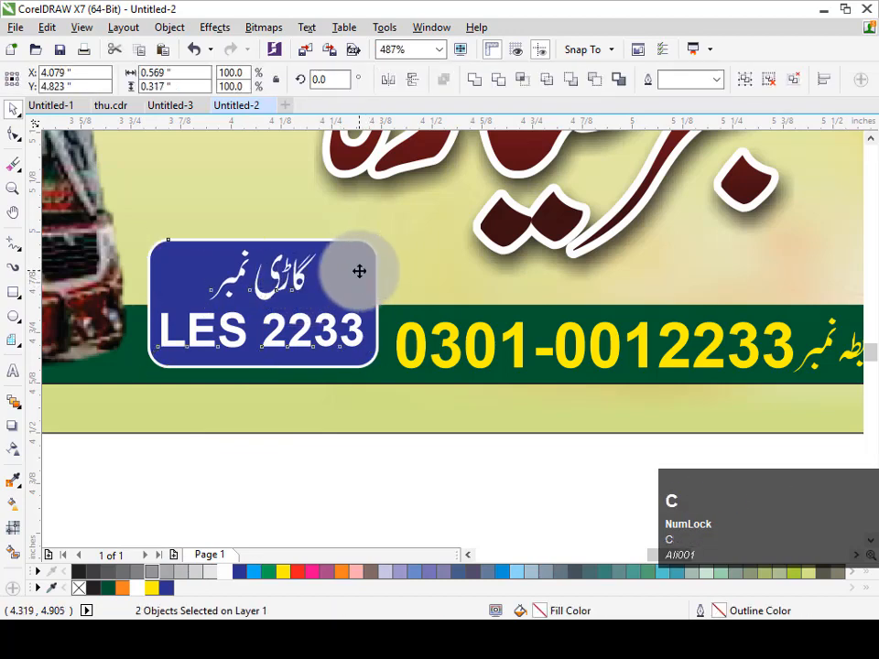
{"action": "key", "text": "e"}
{"action": "key", "text": "F4"}
{"action": "left_click", "coordinate": [667, 399]}
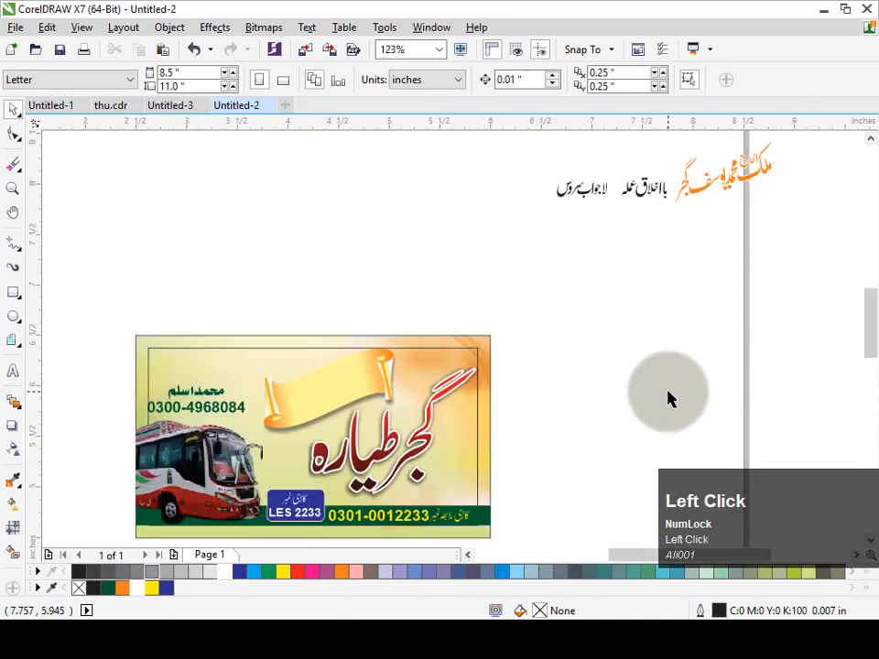
Step: Move the black Urdu slogan to the card's upper-left edge and the orange Urdu name onto the scroll banner
{"action": "left_click_drag", "start_coordinate": [641, 183], "coordinate": [755, 206]}
{"action": "left_click_drag", "start_coordinate": [656, 192], "coordinate": [241, 346]}
{"action": "left_click_drag", "start_coordinate": [701, 187], "coordinate": [343, 384]}
{"action": "left_click", "coordinate": [730, 195]}
Step: Centre the orange Urdu name on the scroll banner and rotate it to about 9.1° to follow the slope
{"action": "key", "text": "F2"}
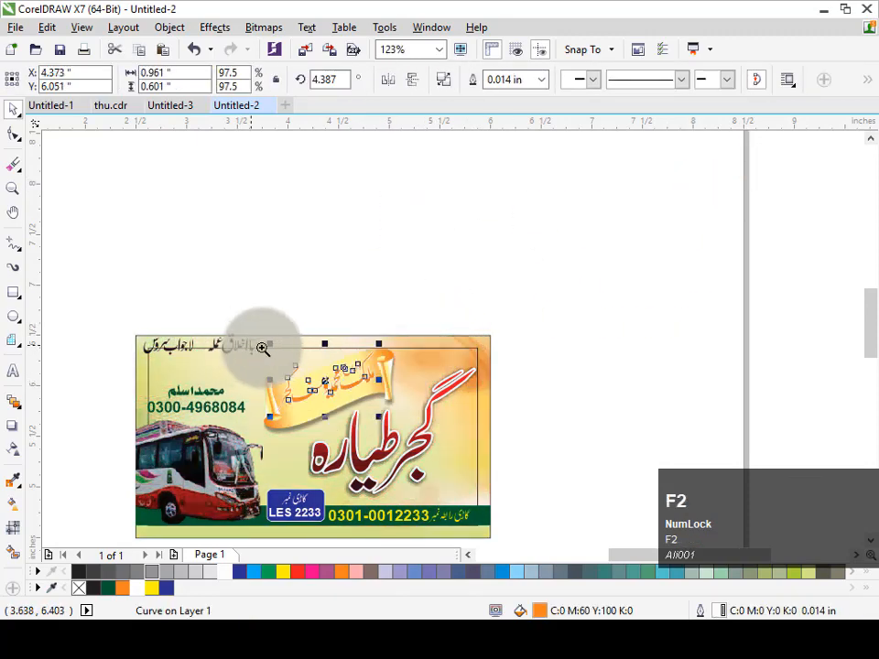
{"action": "left_click_drag", "start_coordinate": [256, 345], "coordinate": [420, 426]}
{"action": "left_click_drag", "start_coordinate": [512, 344], "coordinate": [526, 373]}
{"action": "left_click", "coordinate": [549, 367]}
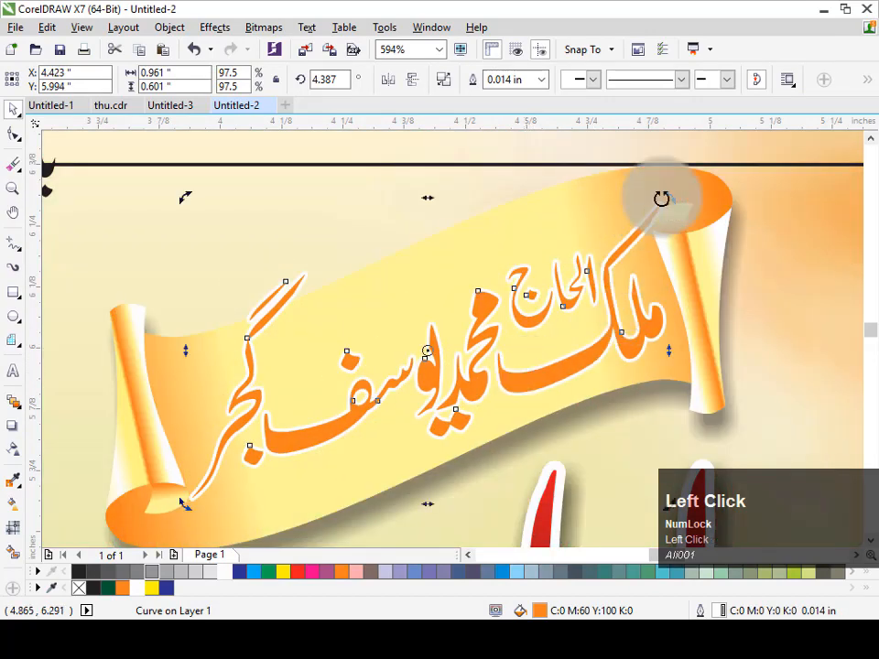
{"action": "left_click_drag", "start_coordinate": [649, 194], "coordinate": [643, 187]}
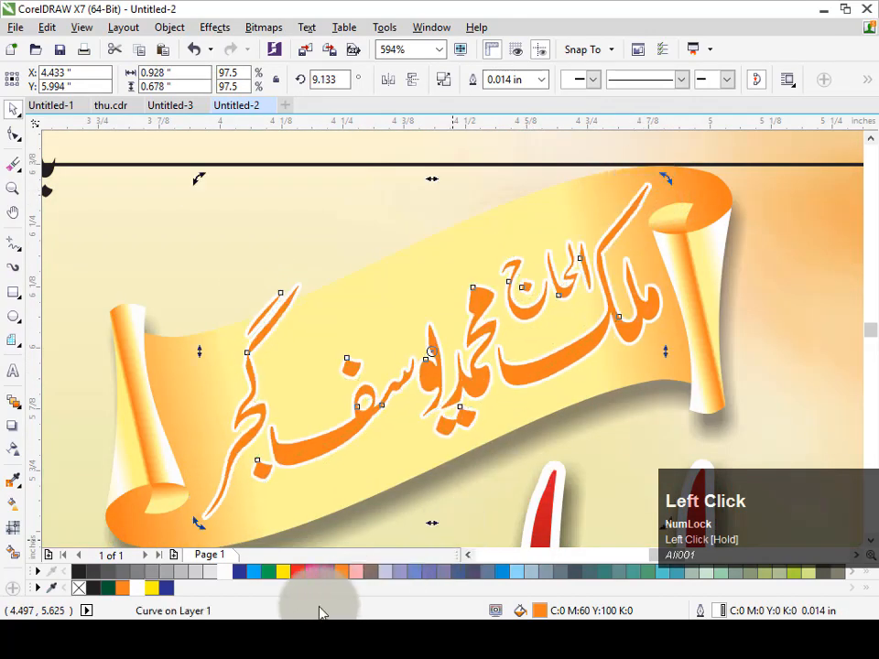
Step: Fill the Urdu name on the banner with a fountain fill from light blue at the top to dark blue at the bottom
{"action": "left_click", "coordinate": [240, 573]}
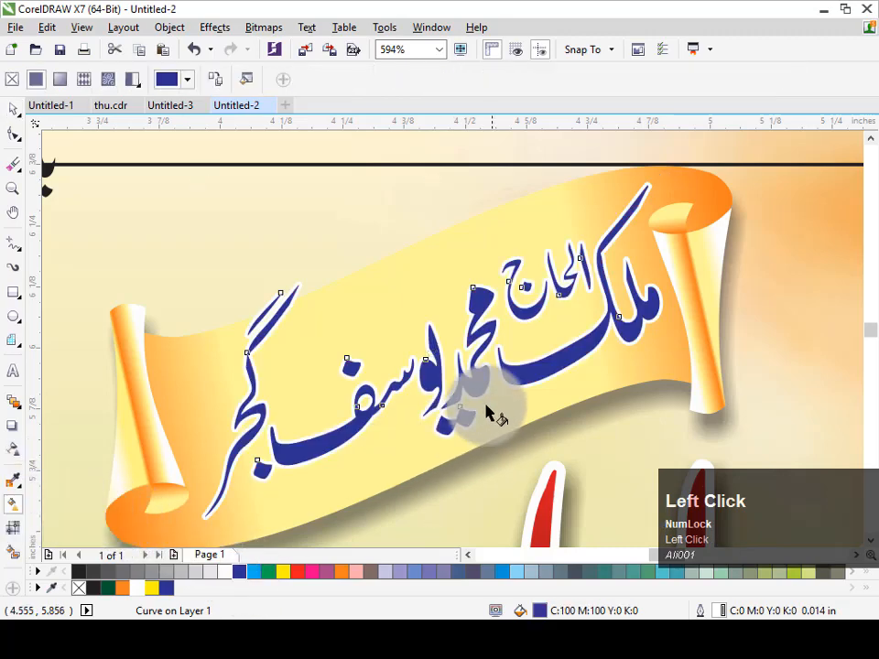
{"action": "left_click_drag", "start_coordinate": [477, 396], "coordinate": [422, 275]}
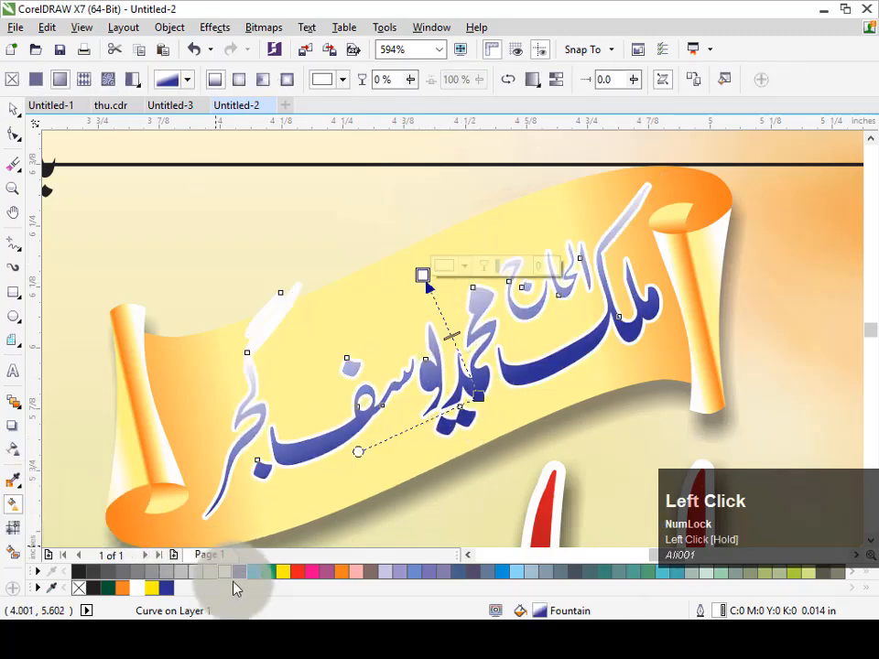
{"action": "left_click_drag", "start_coordinate": [251, 575], "coordinate": [422, 277]}
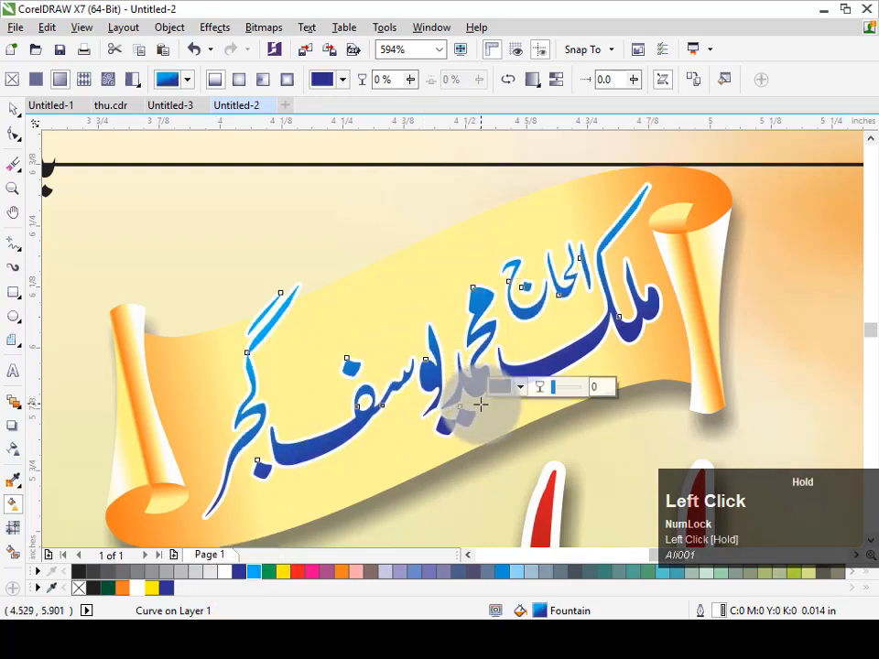
{"action": "left_click", "coordinate": [13, 109]}
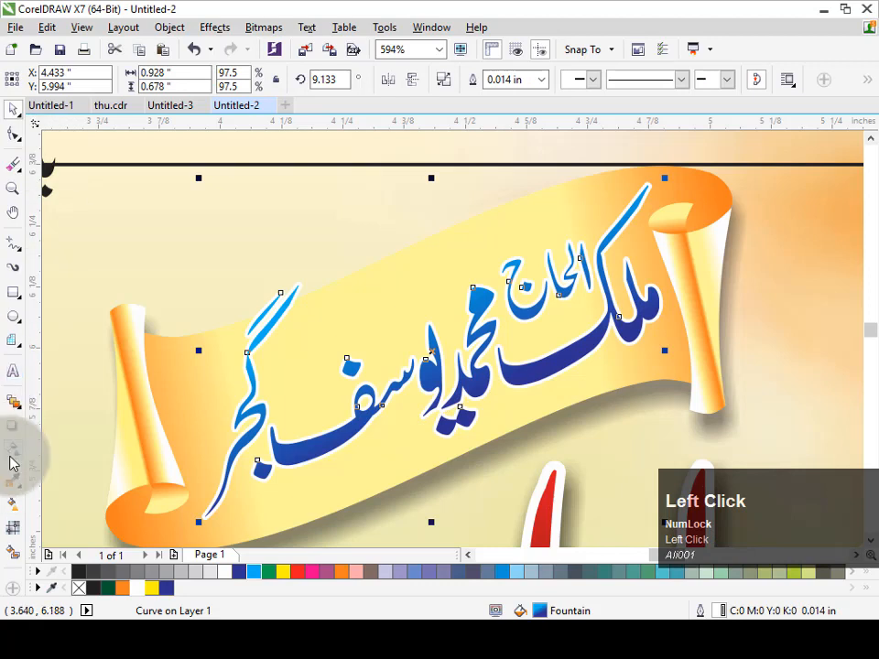
Step: Add a drop shadow with opacity 85 and feathering 5 to the Urdu name on the banner, and group the name with its shadow
{"action": "left_click", "coordinate": [10, 503]}
{"action": "left_click", "coordinate": [13, 426]}
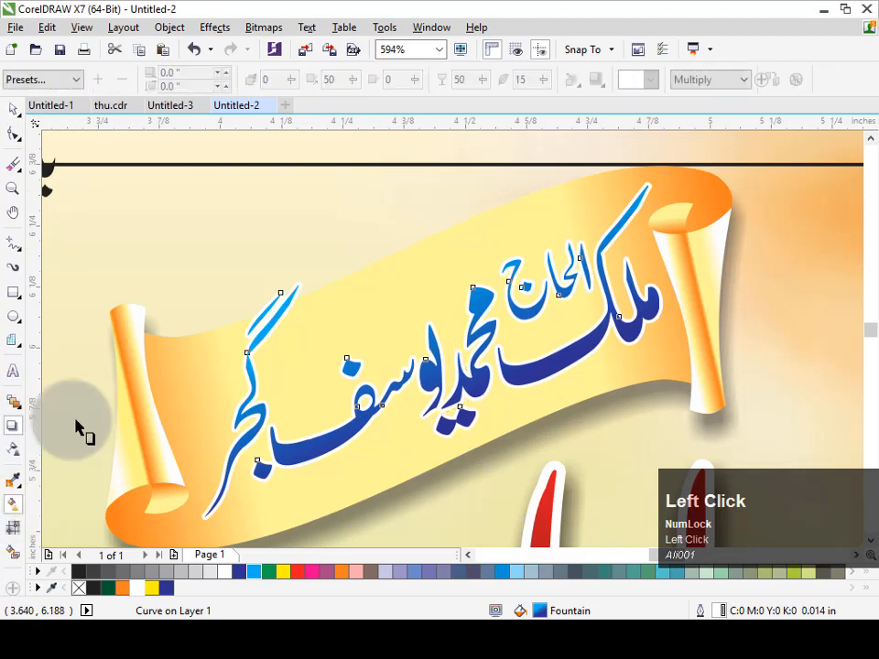
{"action": "left_click_drag", "start_coordinate": [436, 360], "coordinate": [659, 491]}
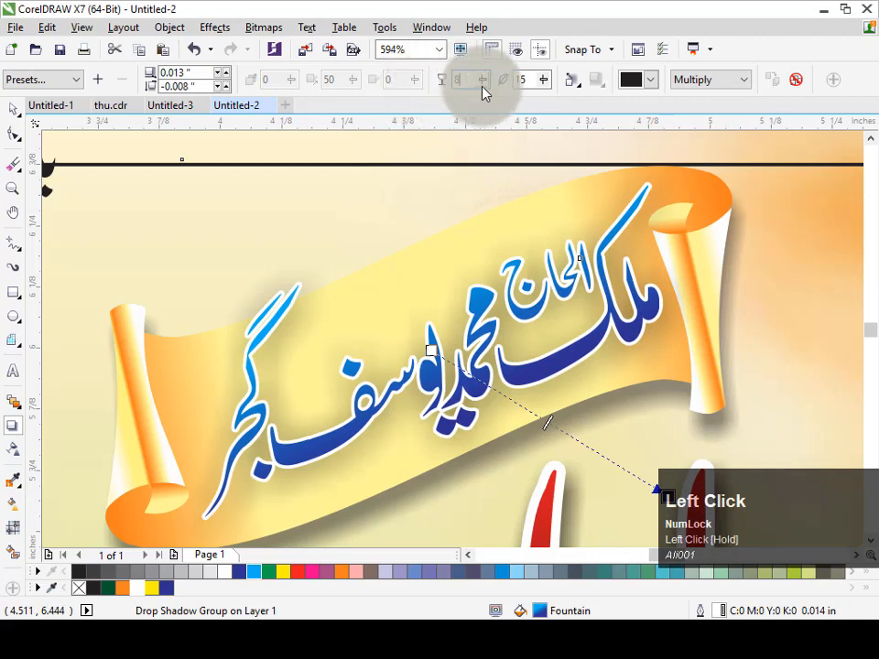
{"action": "type", "text": "85"}
{"action": "key", "text": "Return"}
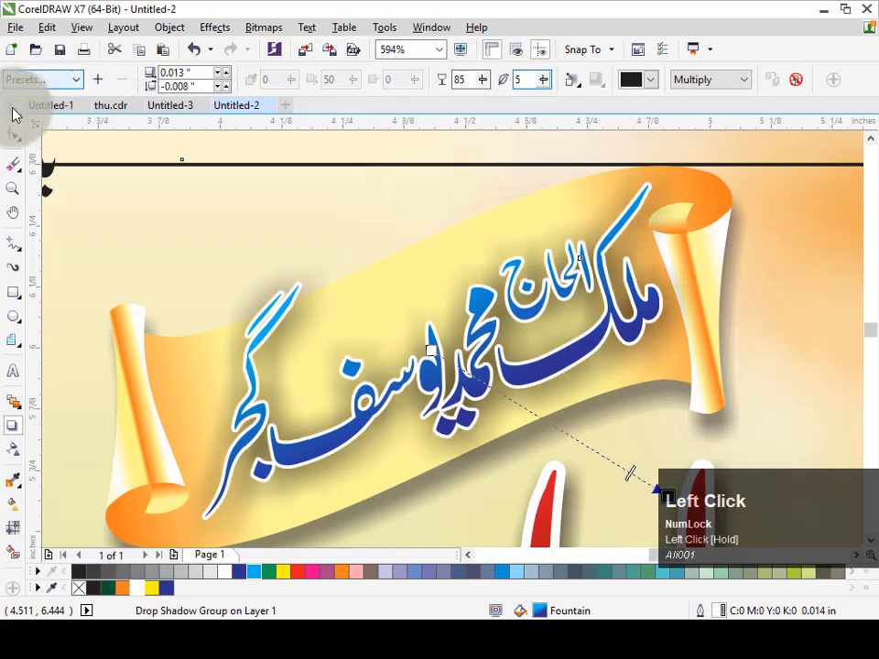
{"action": "left_click", "coordinate": [14, 109]}
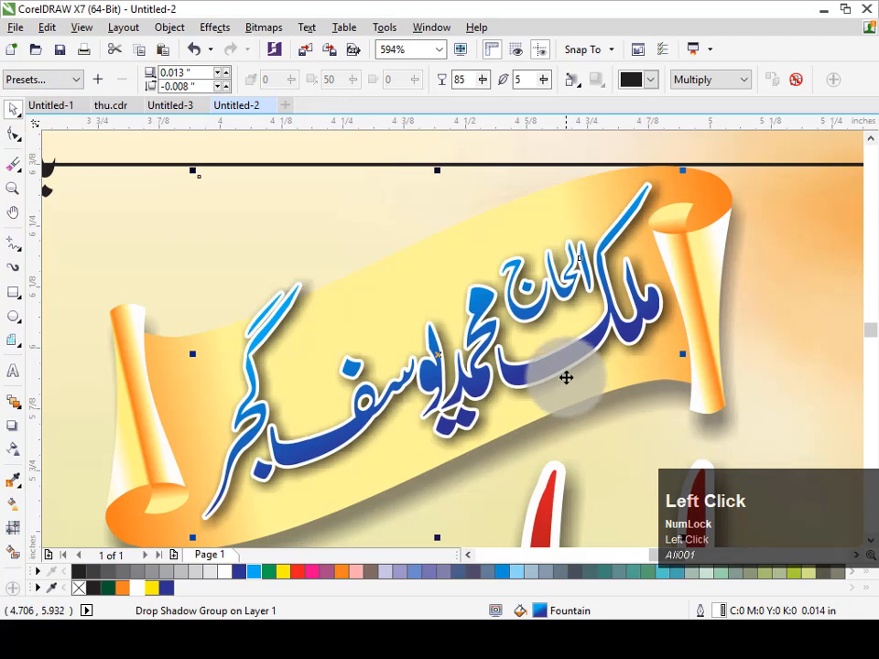
{"action": "left_click", "coordinate": [566, 376]}
{"action": "key", "text": "ctrl+g"}
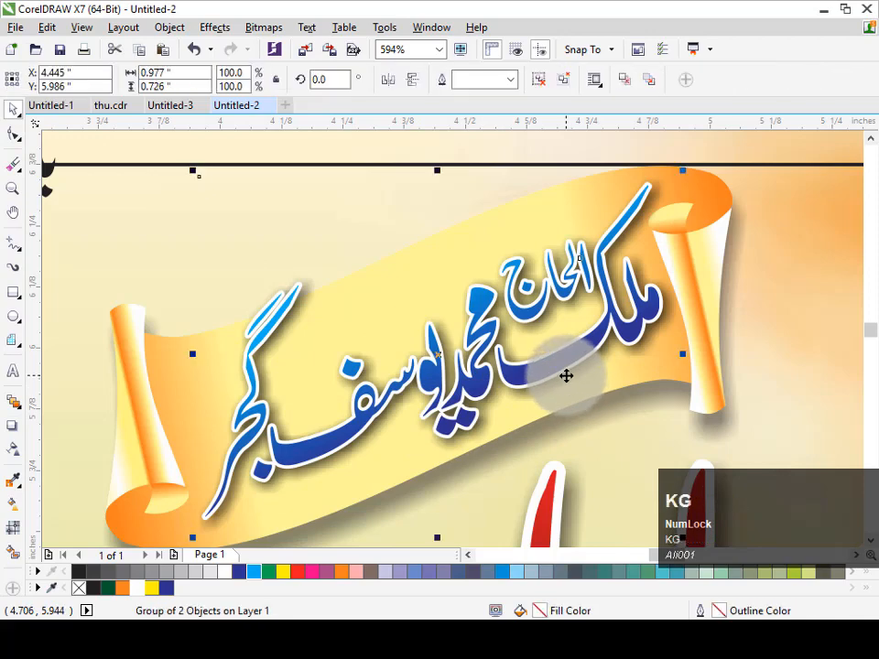
Step: Move both parts of the black Urdu slogan just inside the upper-left corner of the card's black frame
{"action": "key", "text": "F3"}
{"action": "key", "text": "Escape"}
{"action": "left_click", "coordinate": [274, 285]}
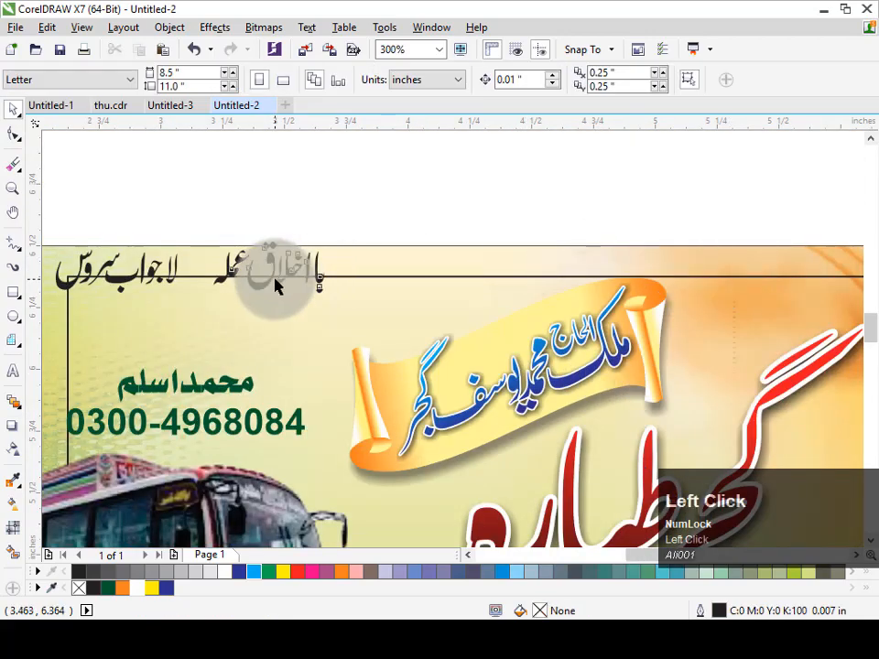
{"action": "left_click_drag", "start_coordinate": [402, 210], "coordinate": [19, 352]}
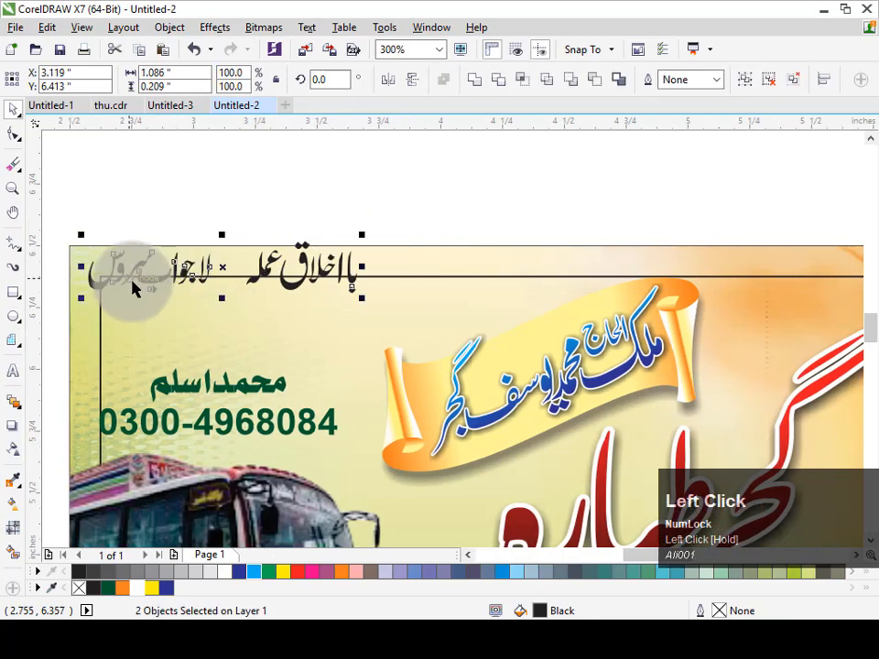
{"action": "left_click_drag", "start_coordinate": [129, 290], "coordinate": [162, 322]}
Step: Draw a rectangle about 0.53 × 0.25 in around the right-hand slogan part and round its upper-right and lower-left corners to about 0.095 in
{"action": "key", "text": "F2"}
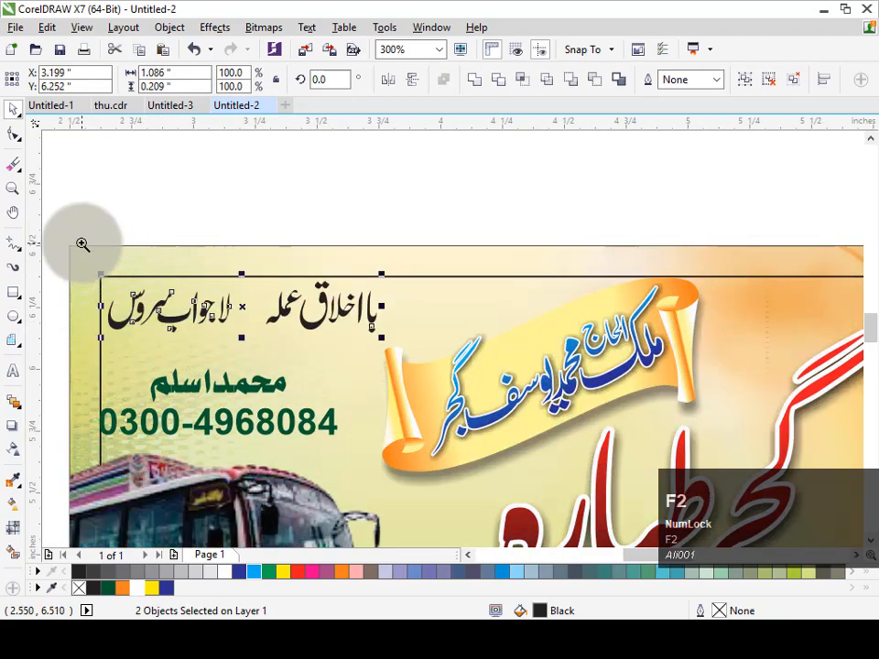
{"action": "left_click_drag", "start_coordinate": [97, 271], "coordinate": [427, 407]}
{"action": "key", "text": "Escape"}
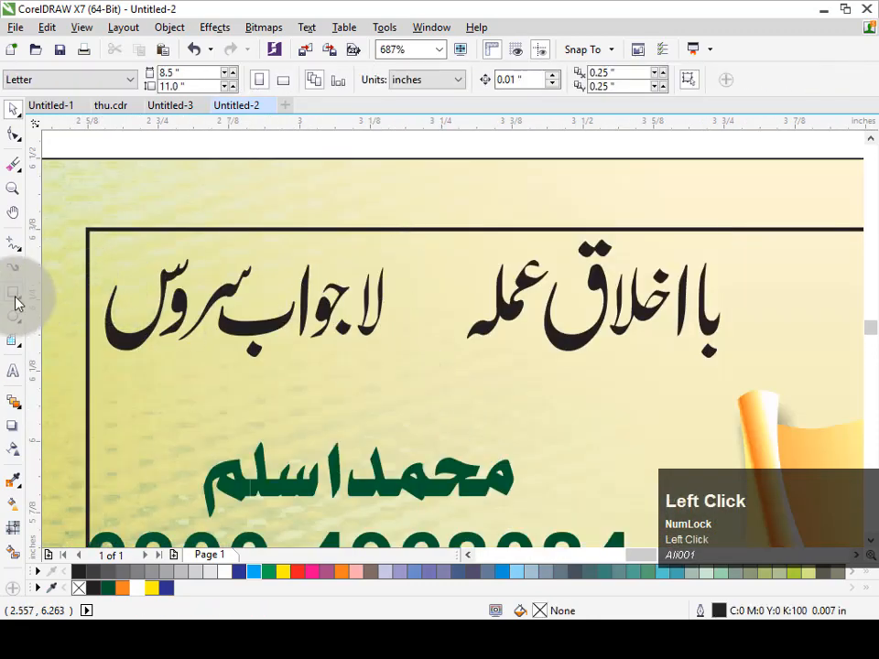
{"action": "left_click", "coordinate": [13, 291]}
{"action": "left_click_drag", "start_coordinate": [446, 230], "coordinate": [748, 369]}
{"action": "left_click", "coordinate": [13, 134]}
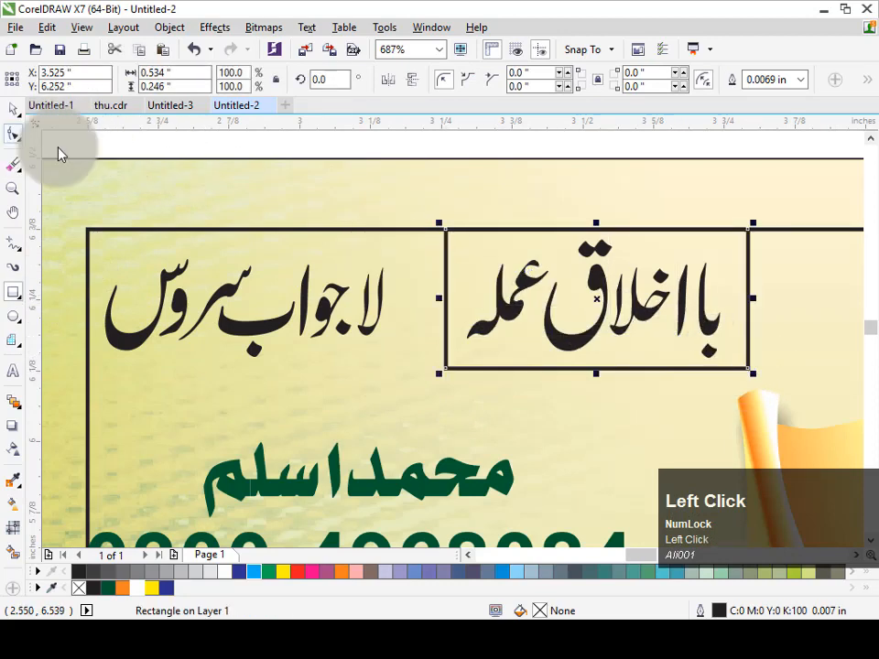
{"action": "left_click_drag", "start_coordinate": [741, 234], "coordinate": [692, 249]}
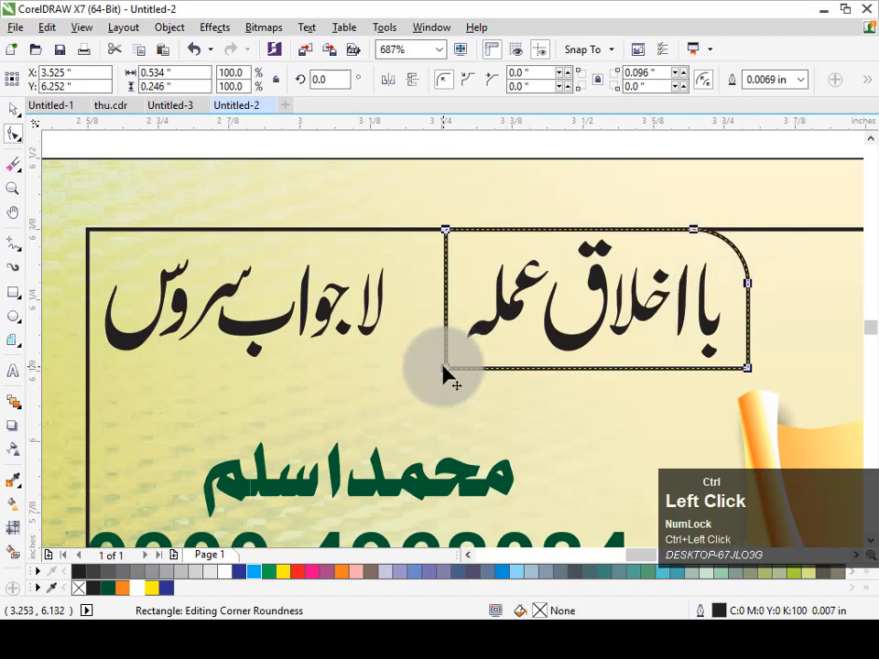
{"action": "left_click_drag", "start_coordinate": [447, 372], "coordinate": [499, 344]}
{"action": "key", "text": "space"}
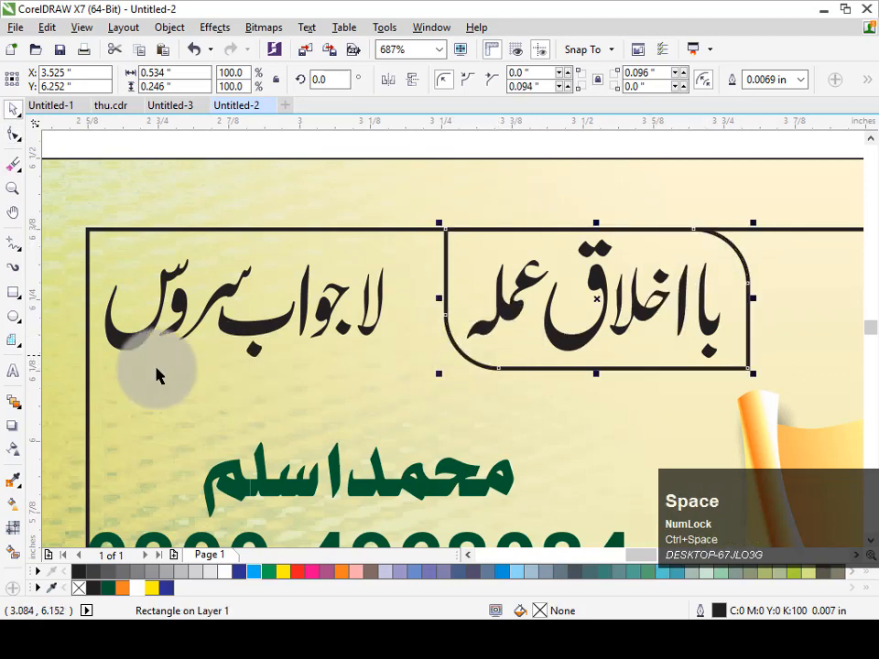
Step: Fill the rounded rectangle with a fountain fill from light blue at its bottom to white at its top, and outline it in C:60 M:0 Y:20 K:0
{"action": "left_click", "coordinate": [12, 503]}
{"action": "left_click_drag", "start_coordinate": [583, 371], "coordinate": [583, 138]}
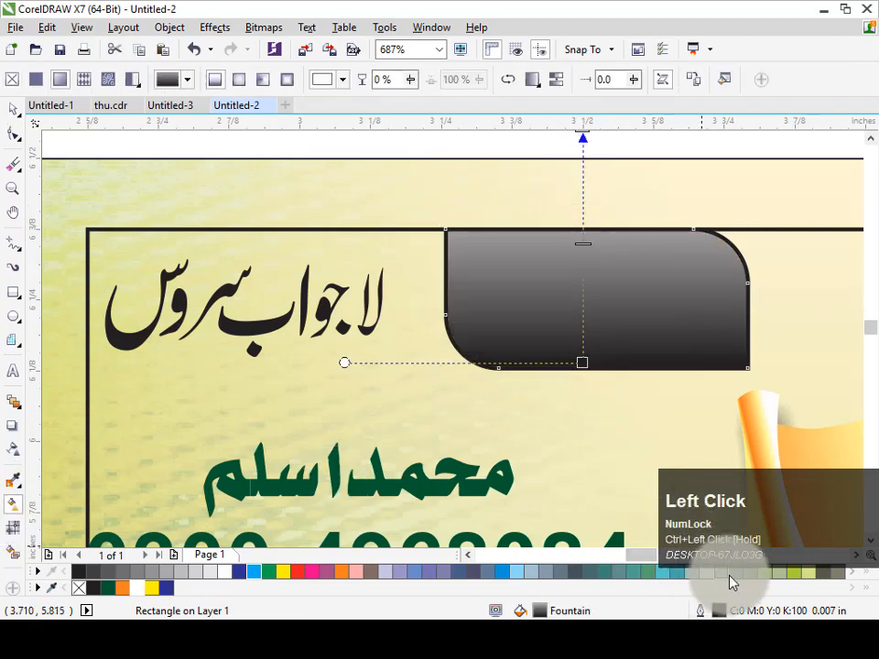
{"action": "left_click_drag", "start_coordinate": [665, 575], "coordinate": [582, 422]}
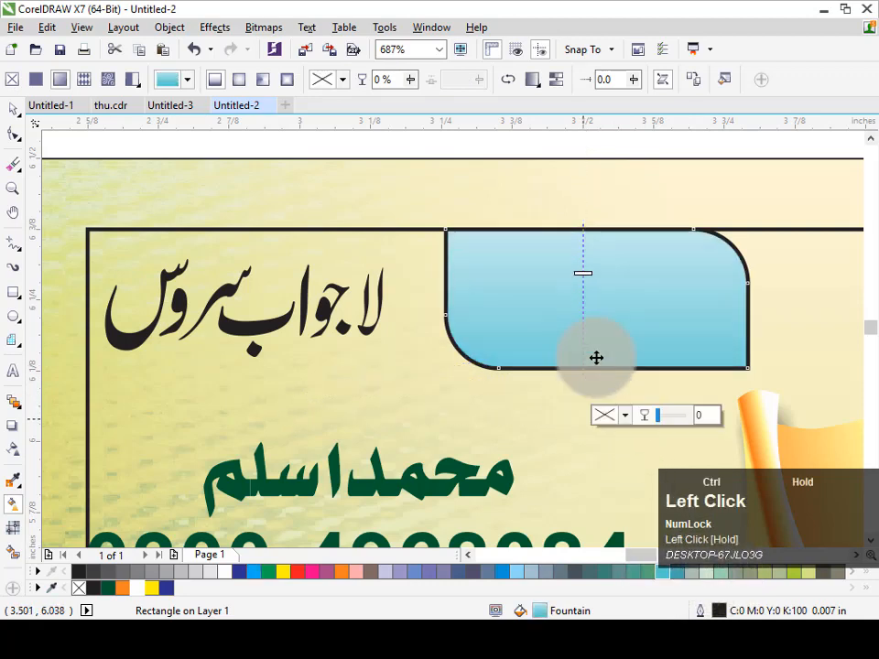
{"action": "left_click_drag", "start_coordinate": [582, 134], "coordinate": [582, 258]}
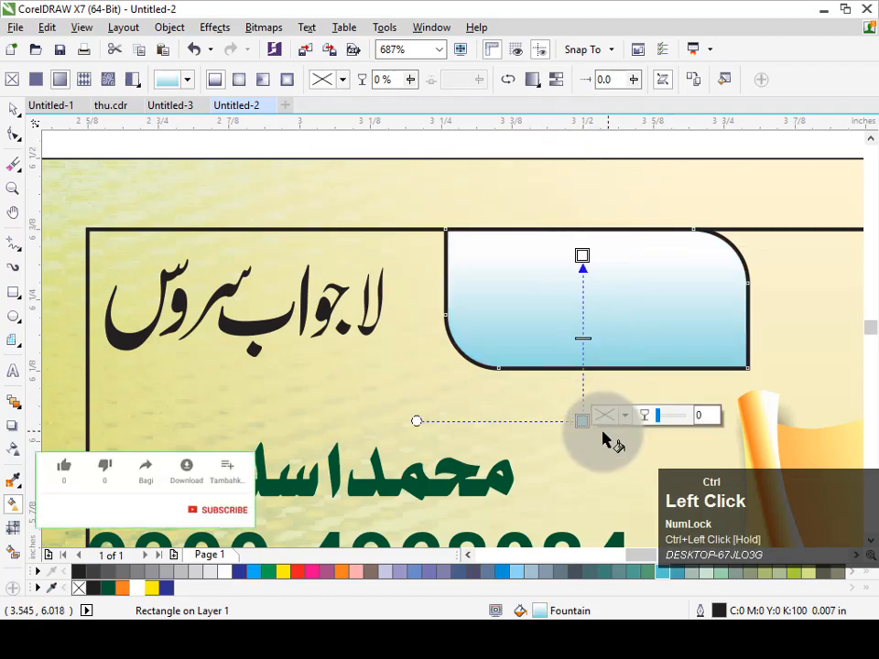
{"action": "key", "text": "space"}
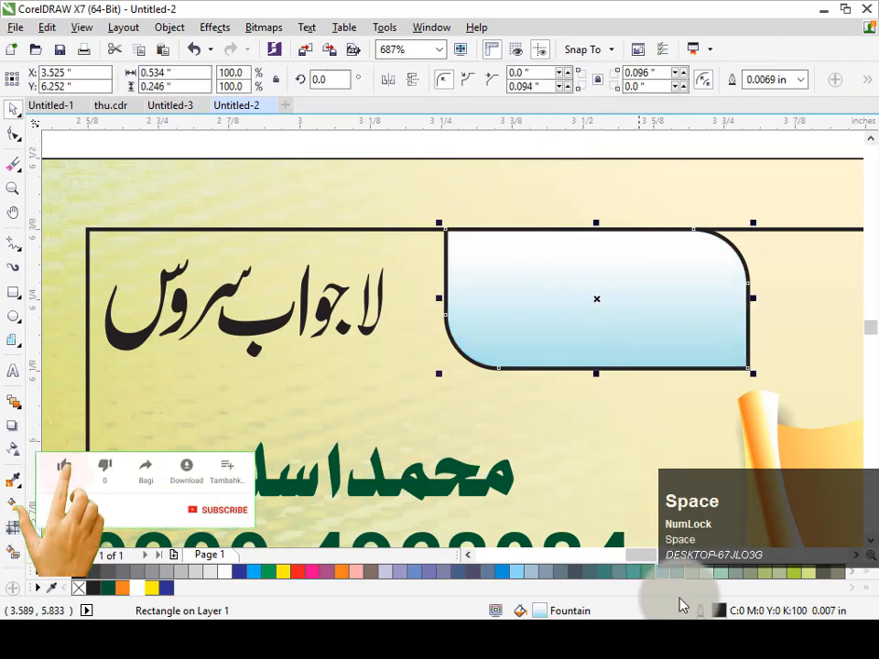
{"action": "right_click", "coordinate": [665, 575]}
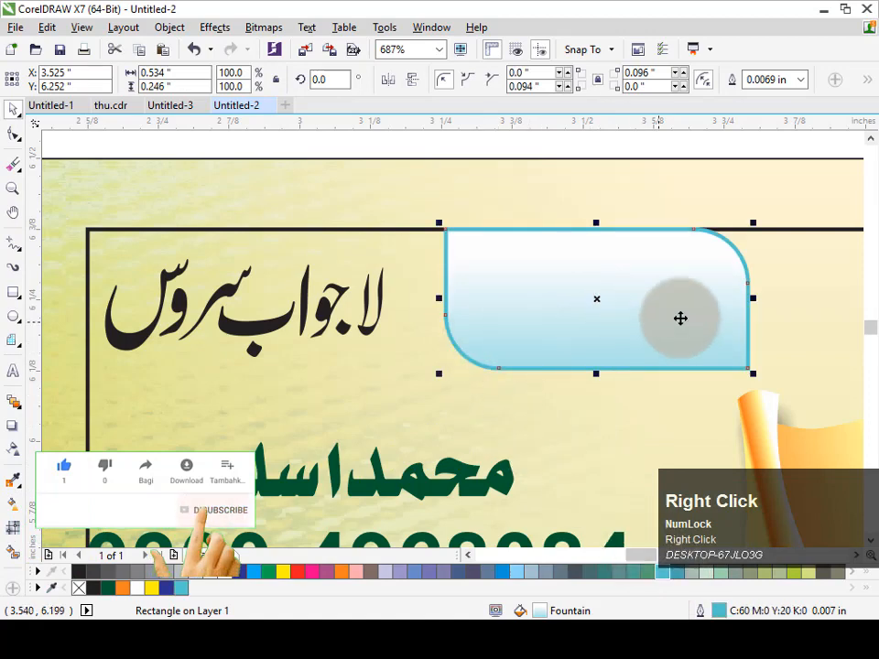
Step: Duplicate the light blue shape over the left-hand slogan part and bring both slogan texts in front of their shapes
{"action": "left_click_drag", "start_coordinate": [660, 307], "coordinate": [369, 299]}
{"action": "right_click", "coordinate": [393, 314]}
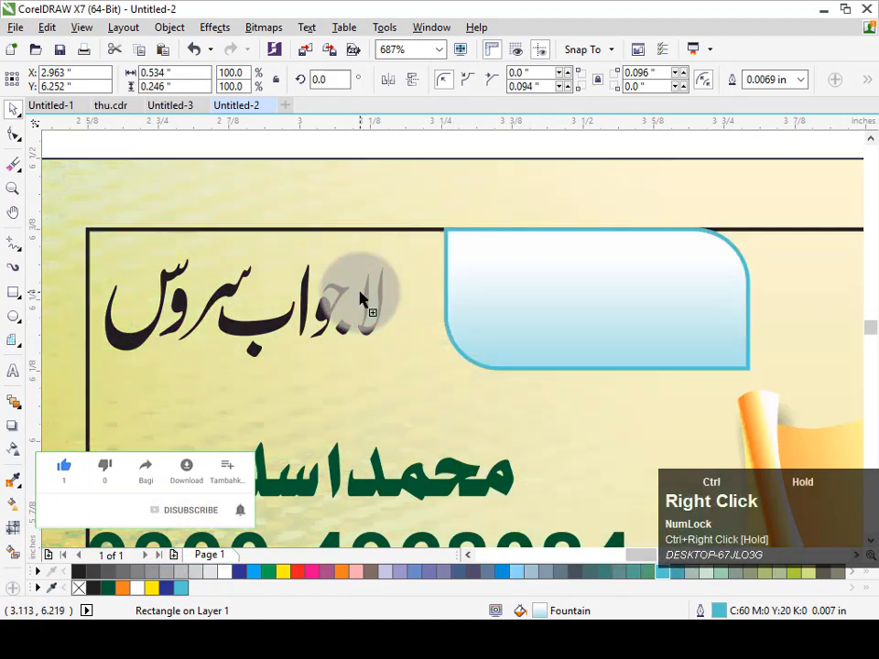
{"action": "left_click_drag", "start_coordinate": [65, 247], "coordinate": [835, 463]}
{"action": "key", "text": "shift+Page_Up"}
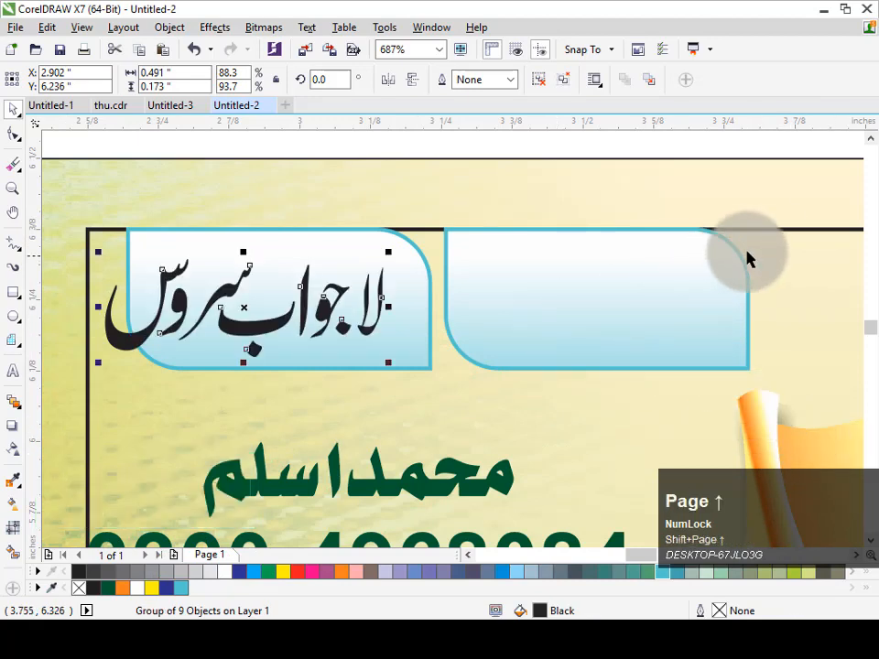
{"action": "left_click_drag", "start_coordinate": [773, 243], "coordinate": [434, 386]}
{"action": "key", "text": "ctrl+r"}
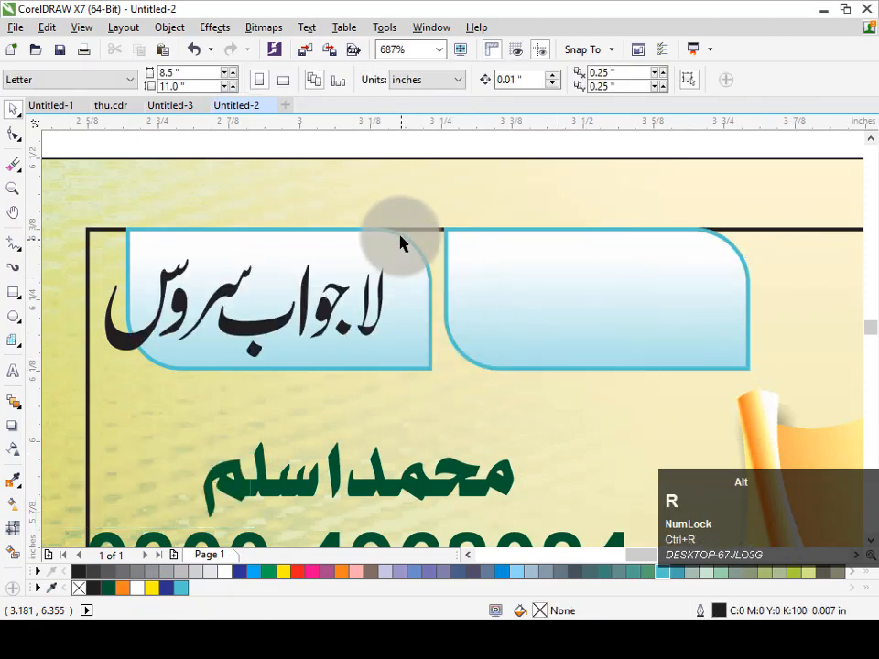
{"action": "left_click_drag", "start_coordinate": [406, 230], "coordinate": [870, 392]}
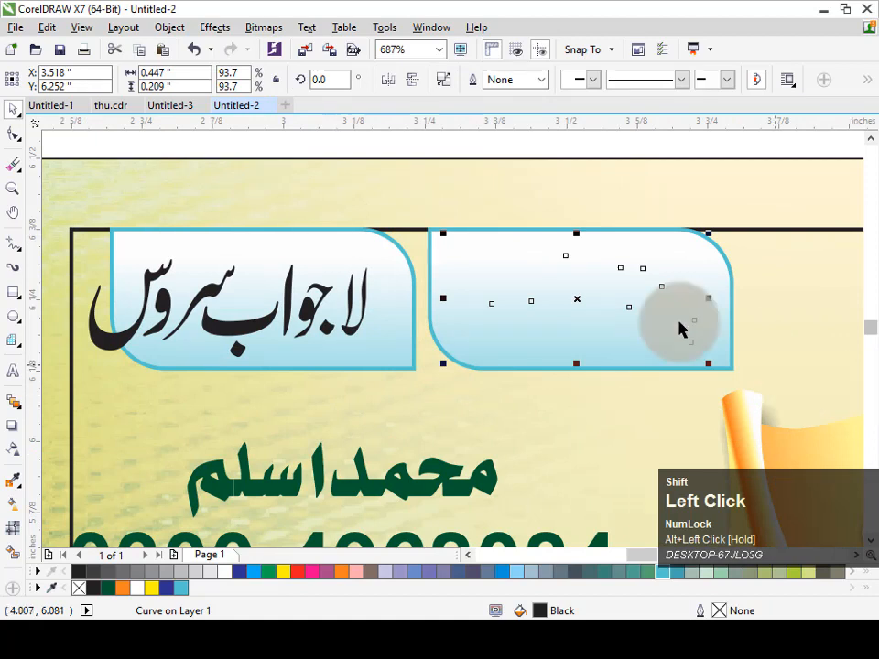
{"action": "key", "text": "shift+Page_Up"}
Step: Centre each of the two slogan texts on its own light blue shape
{"action": "left_click", "coordinate": [656, 358], "text": "shift"}
{"action": "key", "text": "c"}
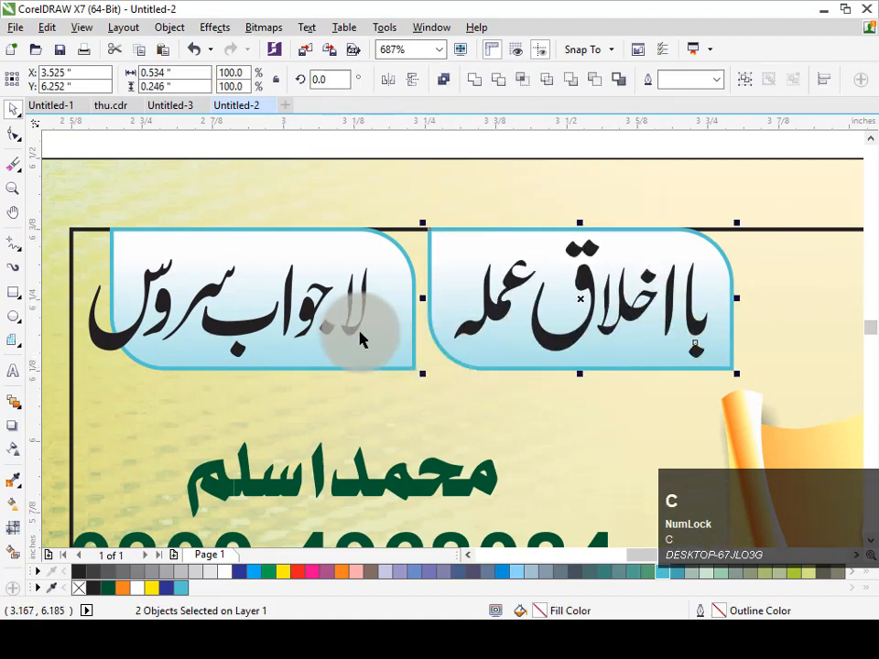
{"action": "left_click", "coordinate": [387, 347]}
{"action": "left_click", "coordinate": [390, 345], "text": "shift"}
{"action": "key", "text": "c"}
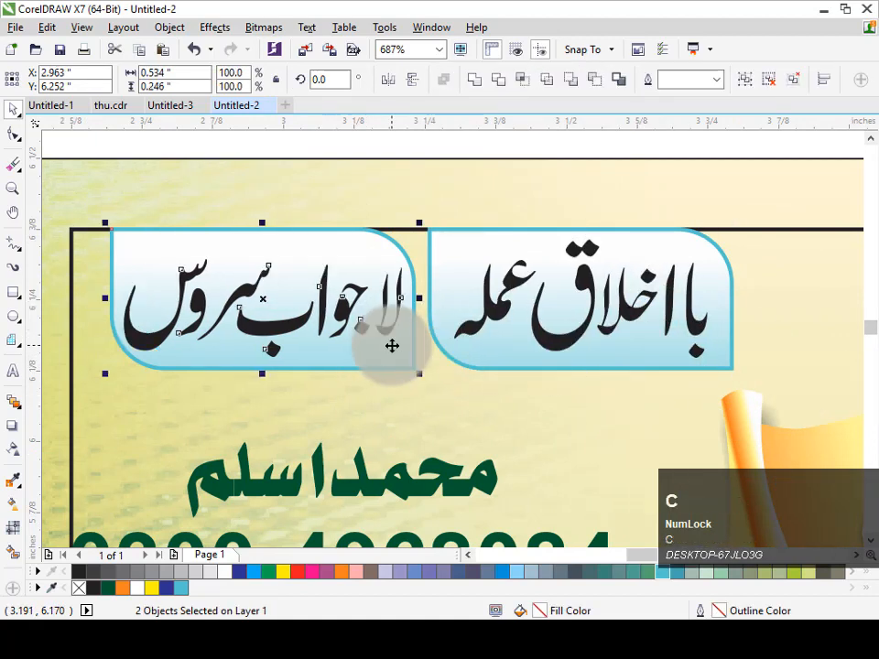
{"action": "key", "text": "Escape"}
{"action": "left_click", "coordinate": [265, 379]}
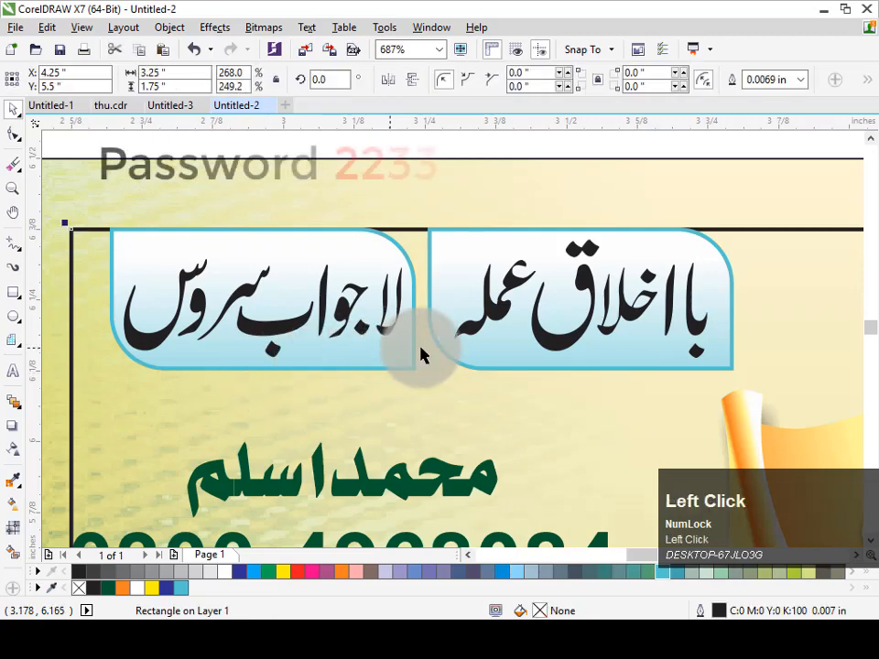
Step: Group the two slogan badges and scale the group down proportionally to about 0.95 × 0.21 in
{"action": "scroll", "coordinate": [405, 348], "scroll_direction": "down", "scroll_amount": 2}
{"action": "key", "text": "Escape"}
{"action": "left_click_drag", "start_coordinate": [232, 257], "coordinate": [602, 388]}
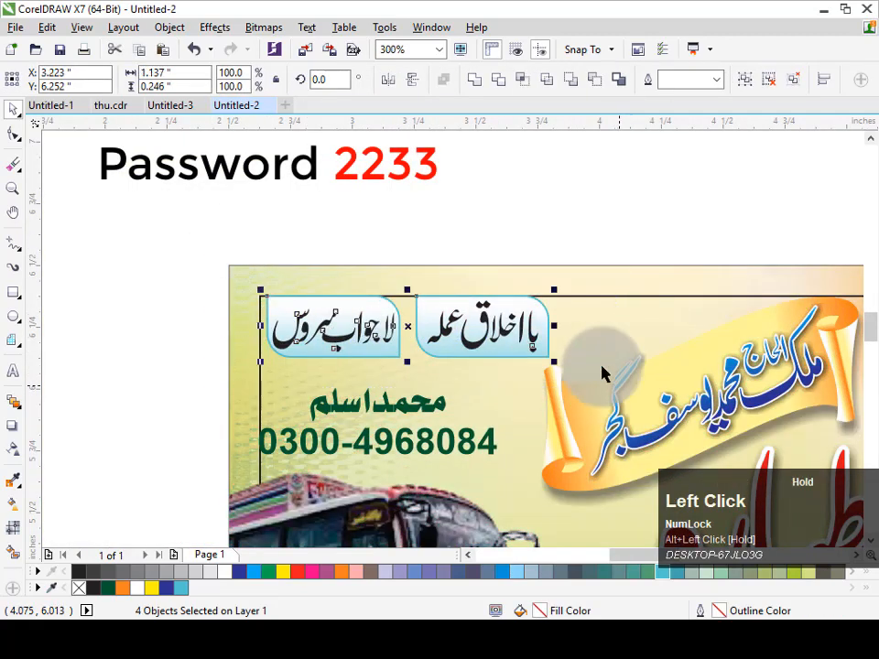
{"action": "key", "text": "ctrl+g"}
{"action": "left_click_drag", "start_coordinate": [556, 290], "coordinate": [535, 291]}
{"action": "key", "text": "ctrl+r"}
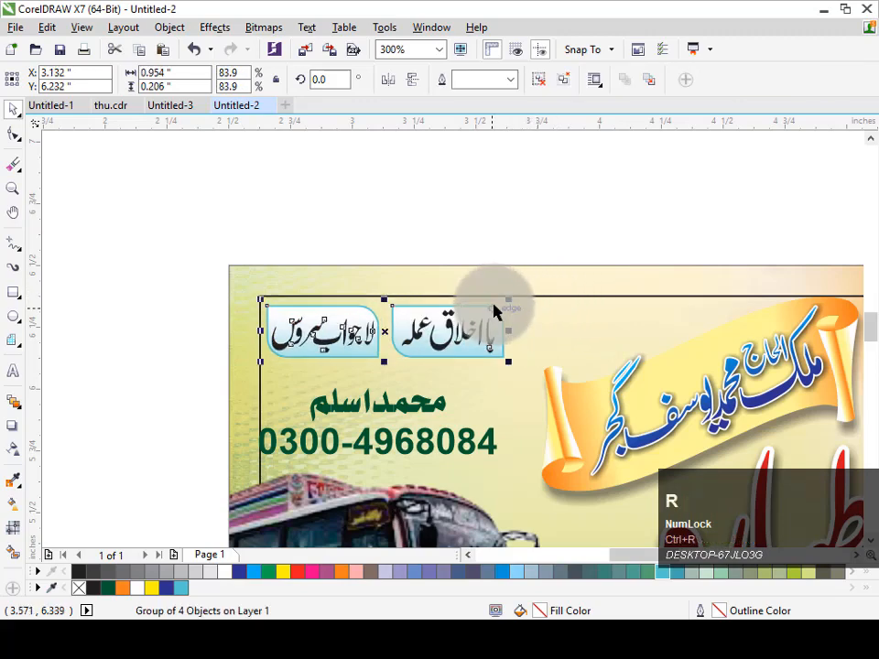
Step: Shift the right-hand slogan badge slightly to the right to widen the gap between the two badges
{"action": "left_click_drag", "start_coordinate": [620, 245], "coordinate": [387, 382]}
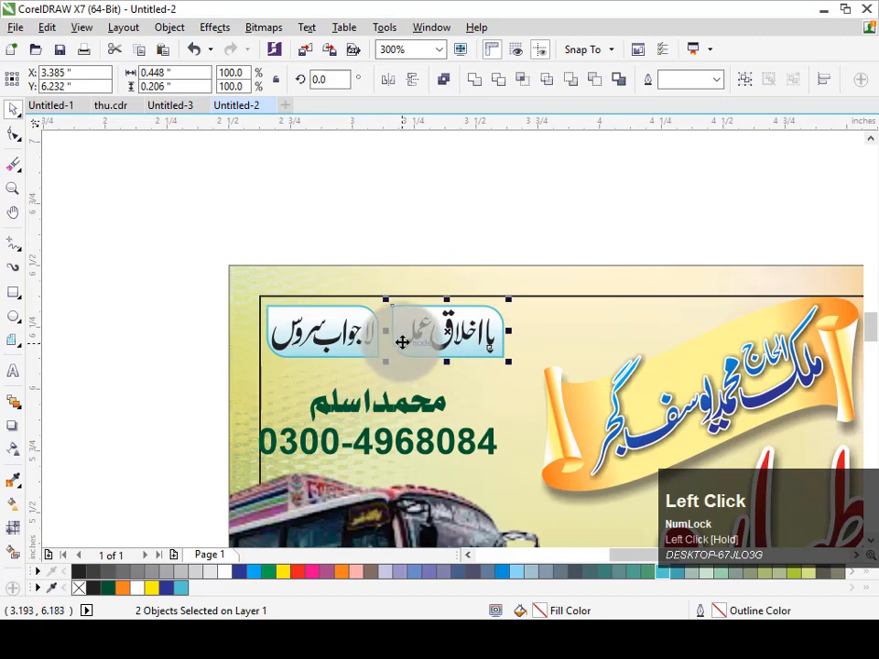
{"action": "left_click_drag", "start_coordinate": [402, 340], "coordinate": [410, 342]}
Step: Enlarge the red Urdu title proportionally to about 1.76 × 1.36 in, extending it toward the vehicle number badge
{"action": "key", "text": "F4"}
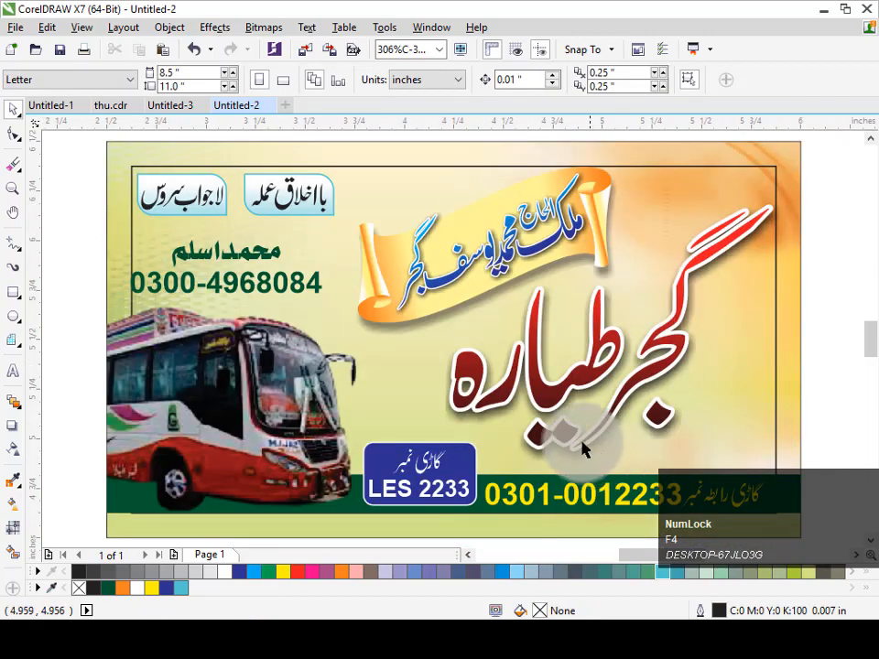
{"action": "left_click", "coordinate": [470, 454]}
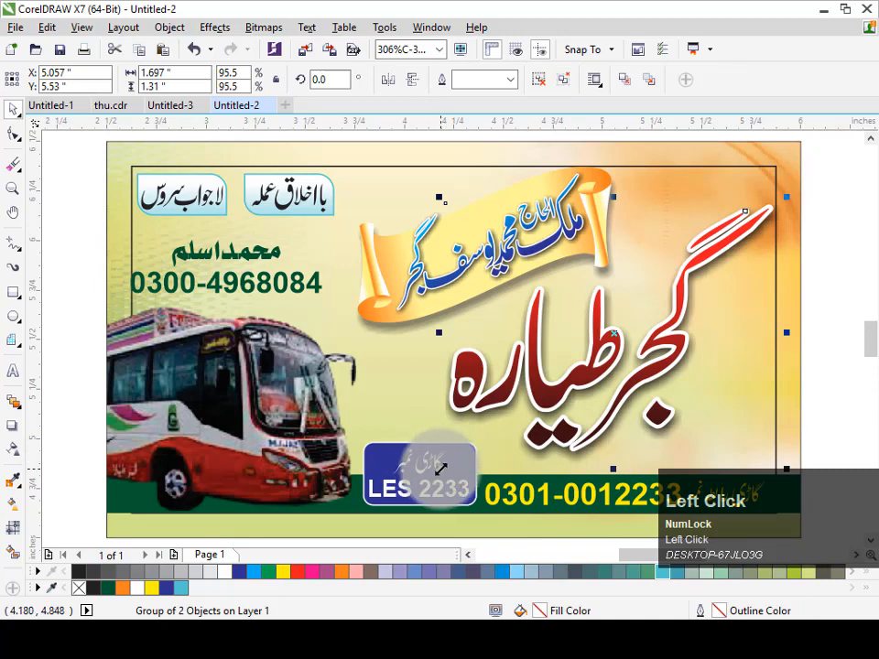
{"action": "left_click_drag", "start_coordinate": [440, 467], "coordinate": [428, 468]}
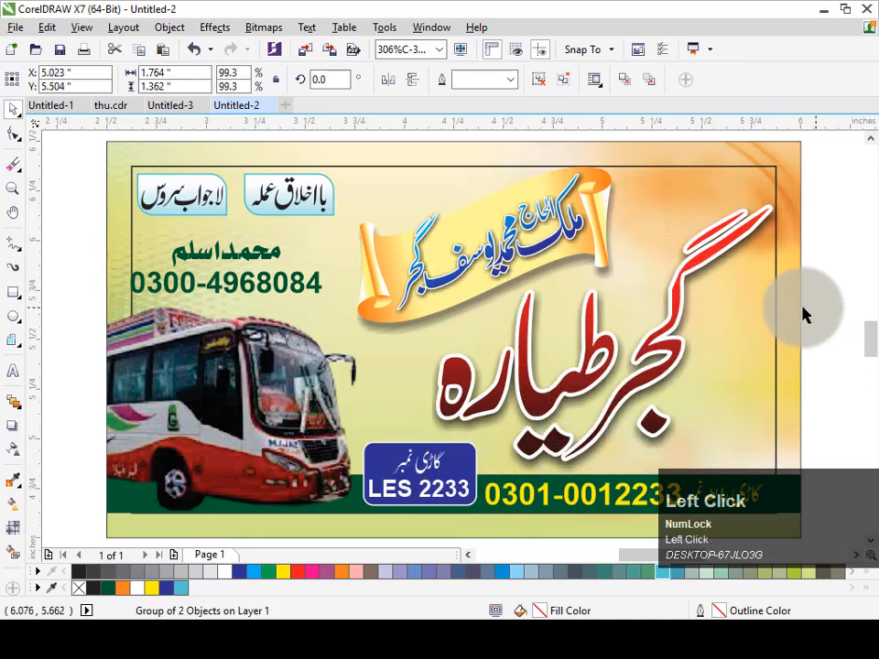
Step: Remove the outline from the 3.25 × 1.75 in frame rectangle inside the card
{"action": "left_click", "coordinate": [320, 318]}
{"action": "left_click", "coordinate": [330, 275]}
{"action": "left_click", "coordinate": [324, 237]}
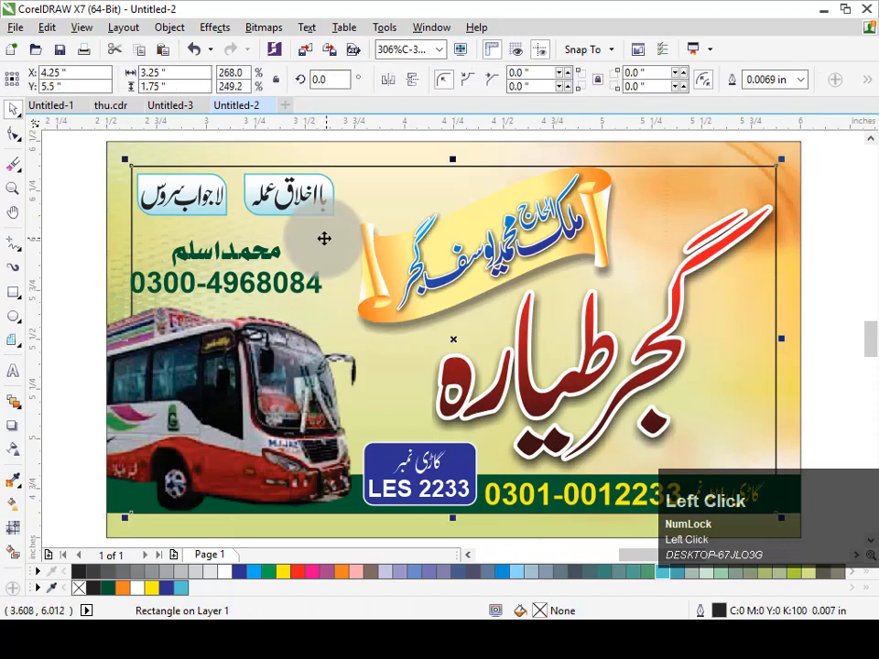
{"action": "right_click", "coordinate": [80, 587]}
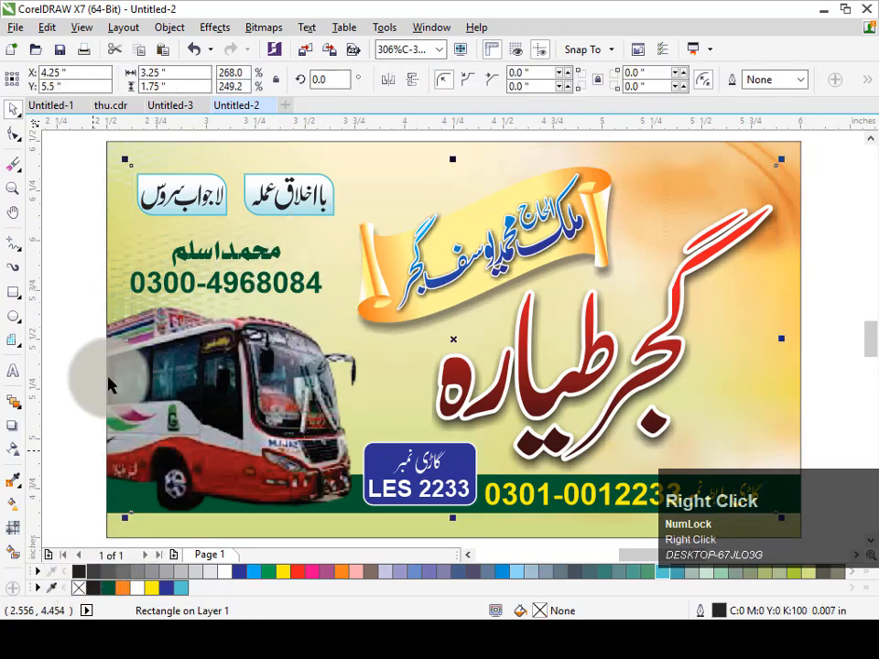
{"action": "scroll", "coordinate": [822, 401], "scroll_direction": "down", "scroll_amount": 3}
{"action": "key", "text": "Escape"}
{"action": "key", "text": "F2"}
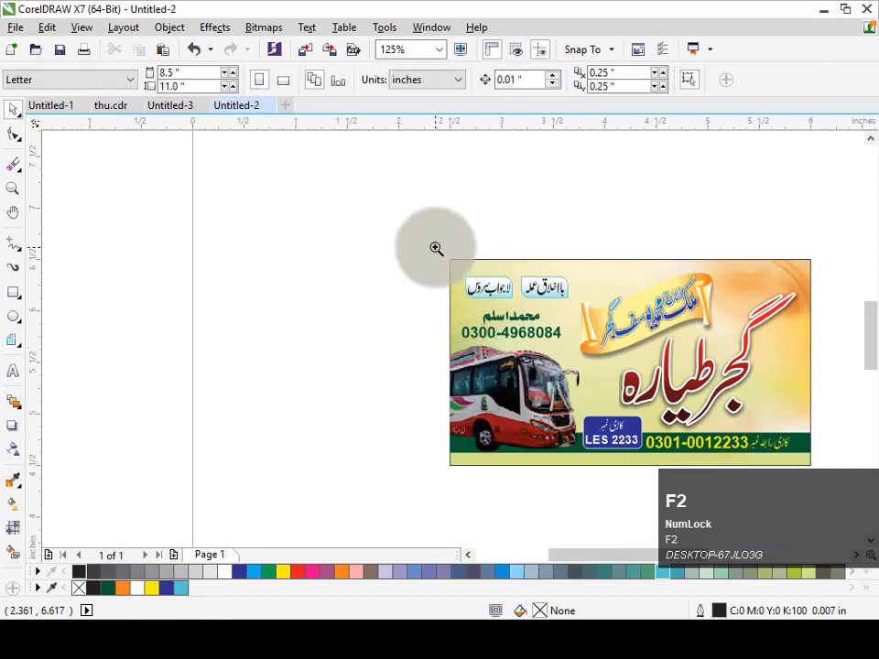
{"action": "left_click_drag", "start_coordinate": [433, 247], "coordinate": [820, 563]}
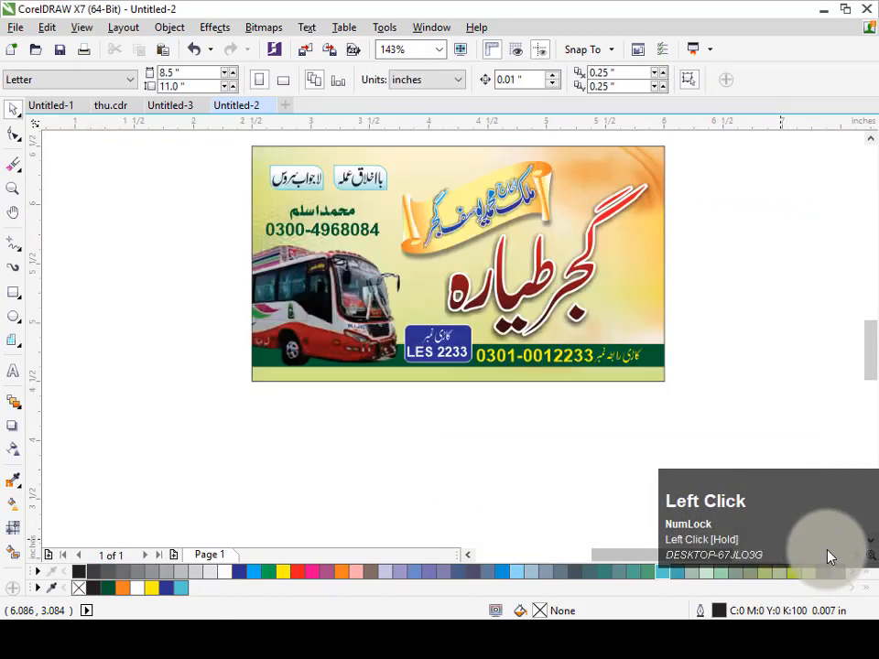
{"action": "key", "text": "F4"}
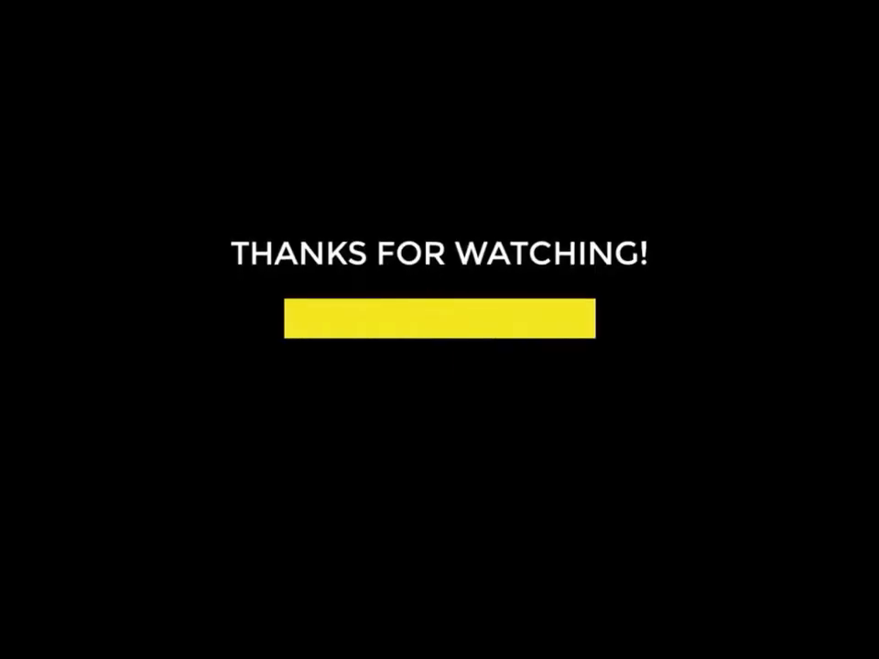